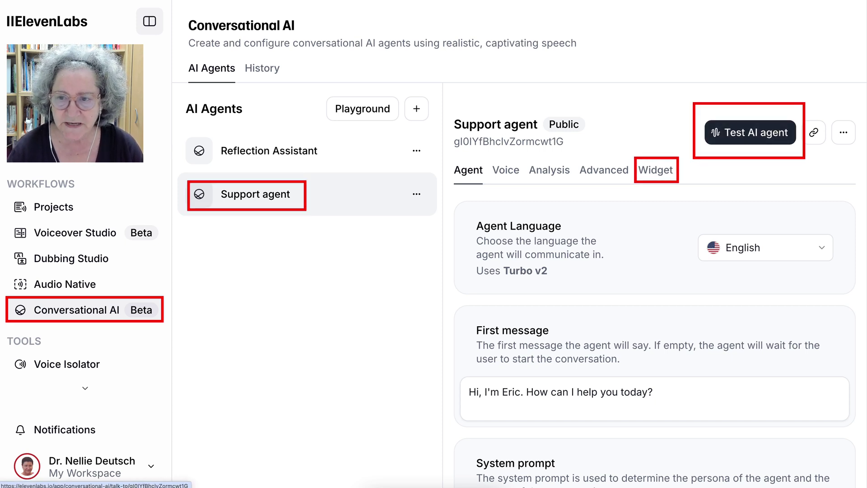
Open the Support agent's widget settings and collapse the navigation sidebar.
{"action": "left_click", "coordinate": [750, 132]}
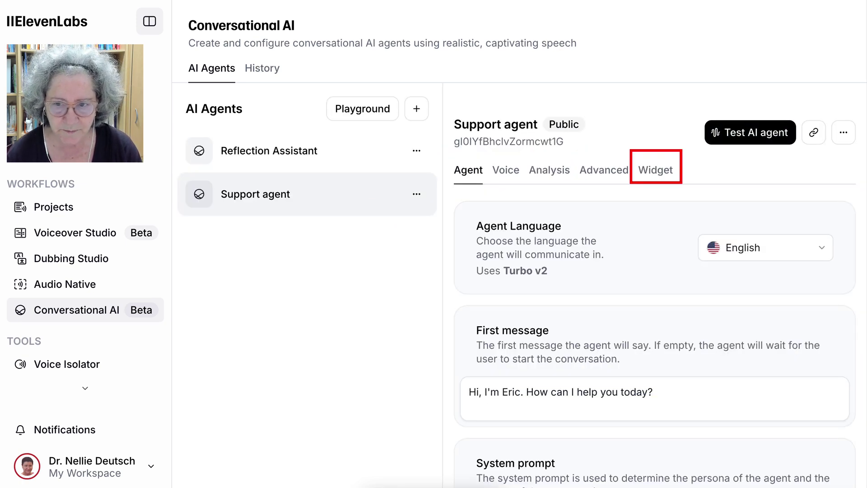
{"action": "left_click", "coordinate": [655, 170]}
{"action": "scroll", "coordinate": [655, 285], "scroll_direction": "down", "scroll_amount": 2}
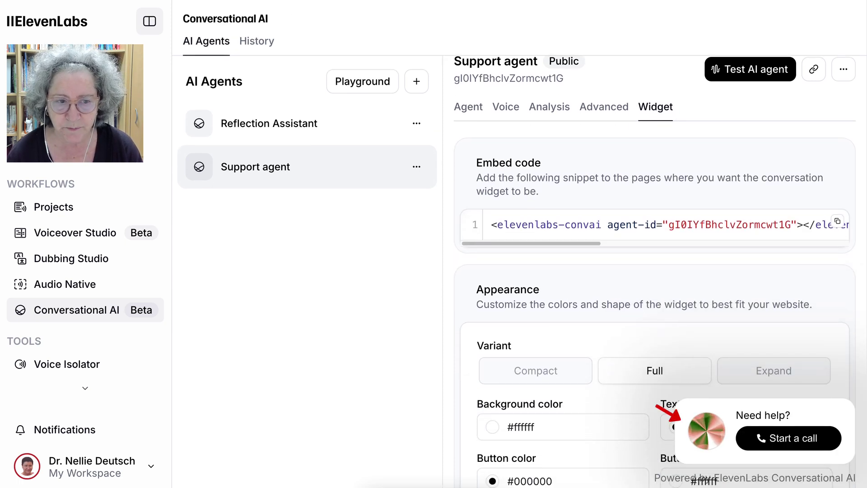
{"action": "left_click", "coordinate": [150, 22]}
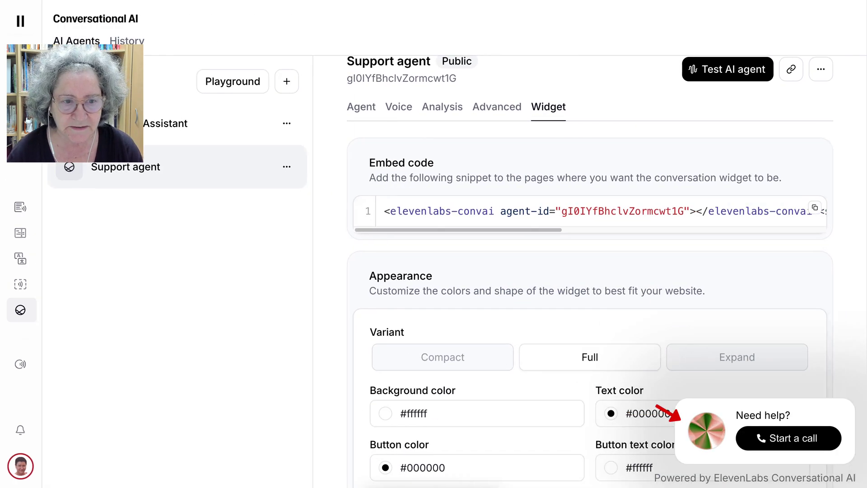
Set the widget's start call button text to "Assistant".
{"action": "scroll", "coordinate": [587, 271], "scroll_direction": "down", "scroll_amount": 3}
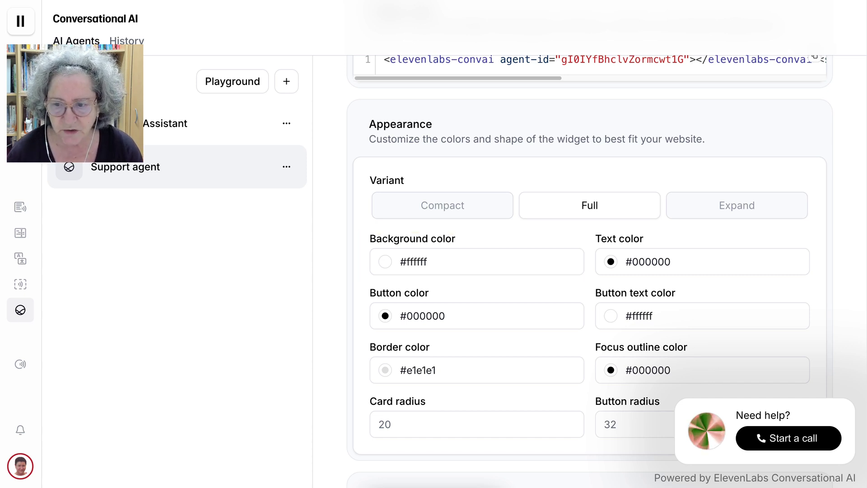
{"action": "scroll", "coordinate": [590, 271], "scroll_direction": "up", "scroll_amount": 1}
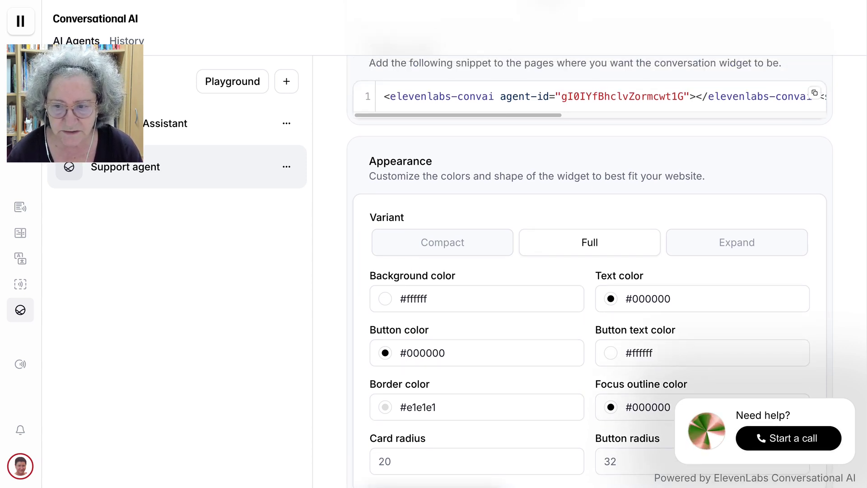
{"action": "scroll", "coordinate": [589, 271], "scroll_direction": "up", "scroll_amount": 4}
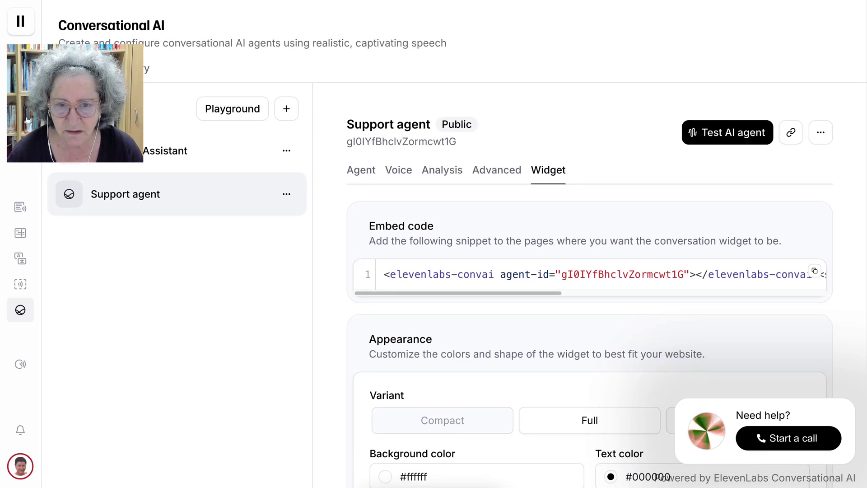
{"action": "scroll", "coordinate": [590, 271], "scroll_direction": "down", "scroll_amount": 10}
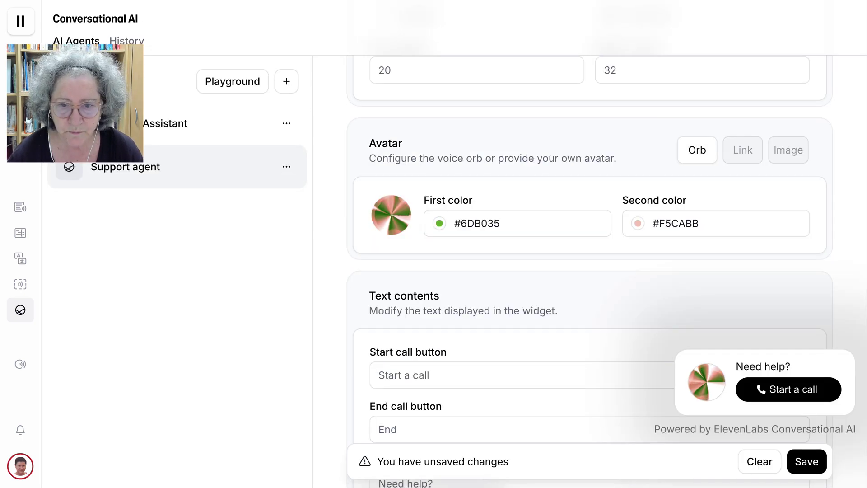
{"action": "scroll", "coordinate": [589, 271], "scroll_direction": "down", "scroll_amount": 1}
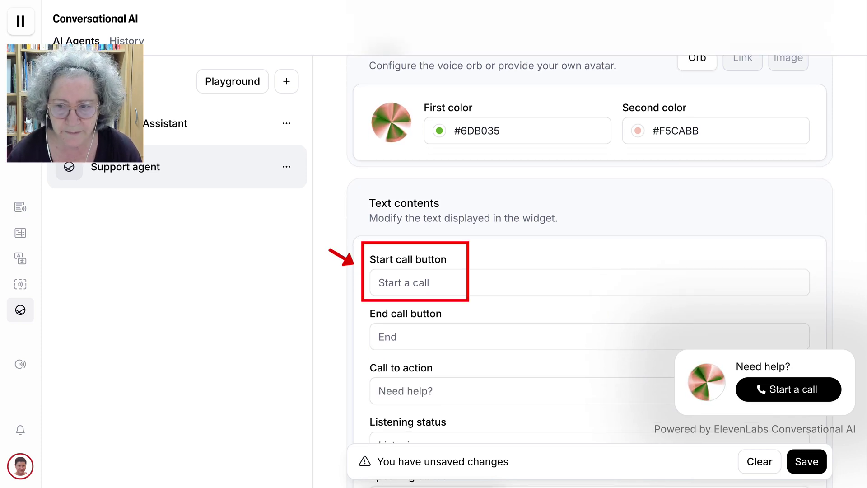
{"action": "left_click", "coordinate": [376, 282]}
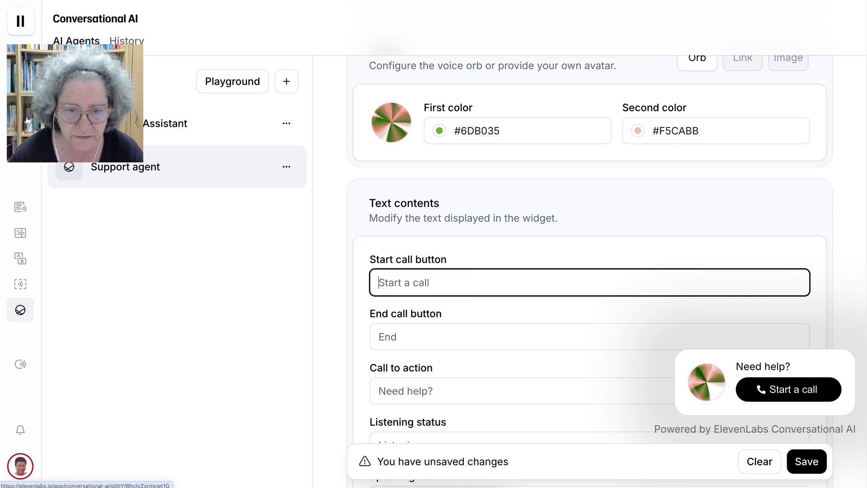
{"action": "type", "text": "Assistant"}
Set the widget's call to action text to "How can I help you?".
{"action": "scroll", "coordinate": [589, 271], "scroll_direction": "down", "scroll_amount": 1}
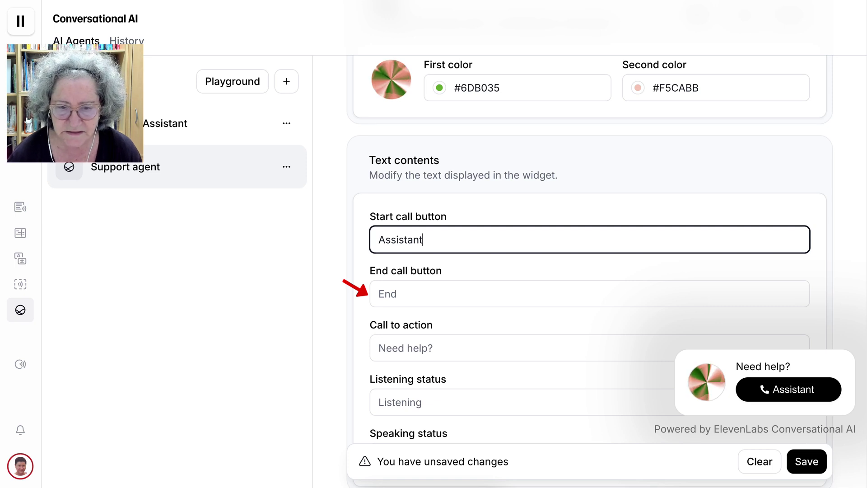
{"action": "scroll", "coordinate": [362, 289], "scroll_direction": "down", "scroll_amount": 1}
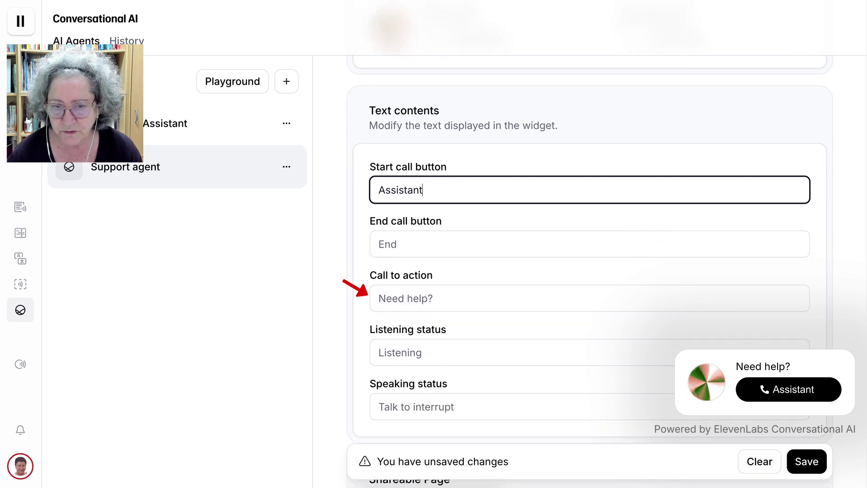
{"action": "left_click", "coordinate": [368, 296]}
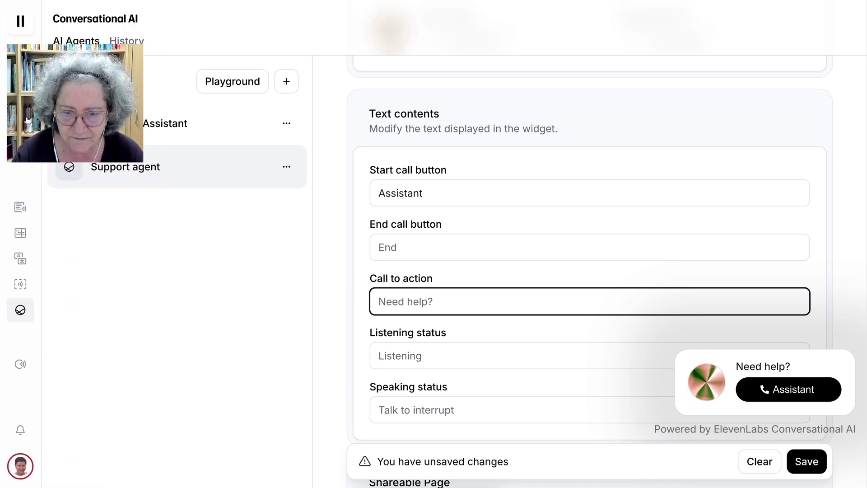
{"action": "type", "text": ")"}
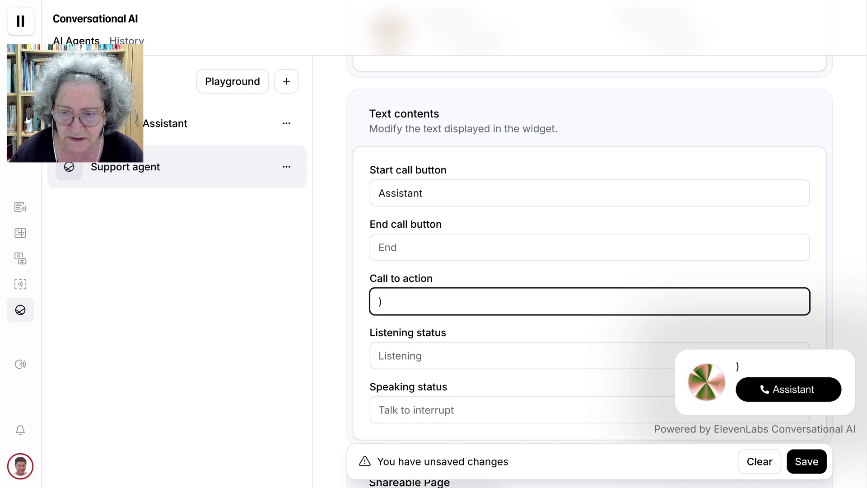
{"action": "key", "text": "BackSpace"}
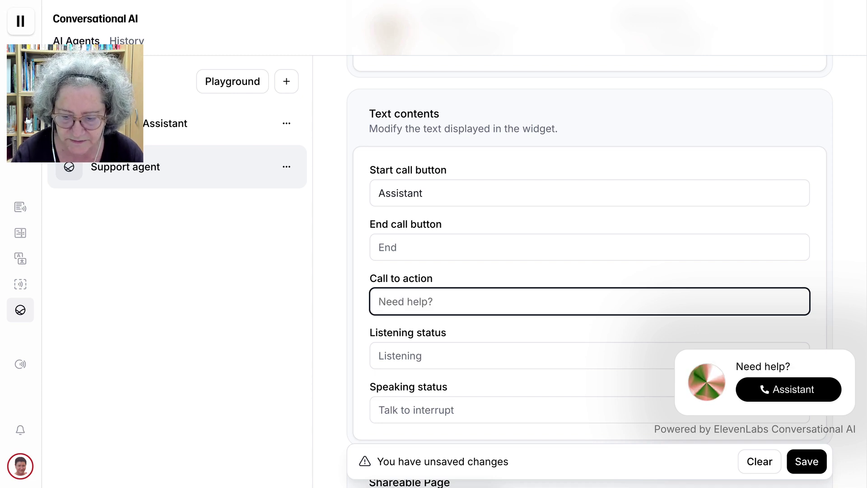
{"action": "type", "text": "0"}
{"action": "key", "text": "BackSpace"}
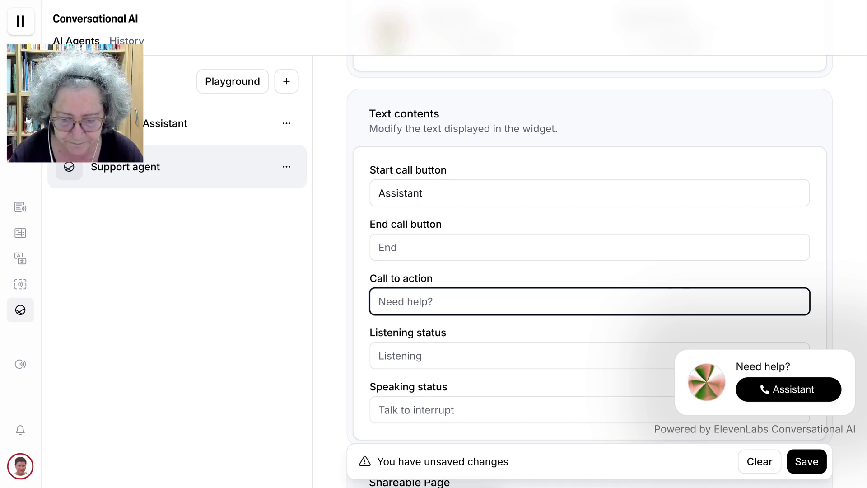
{"action": "type", "text": "How can "}
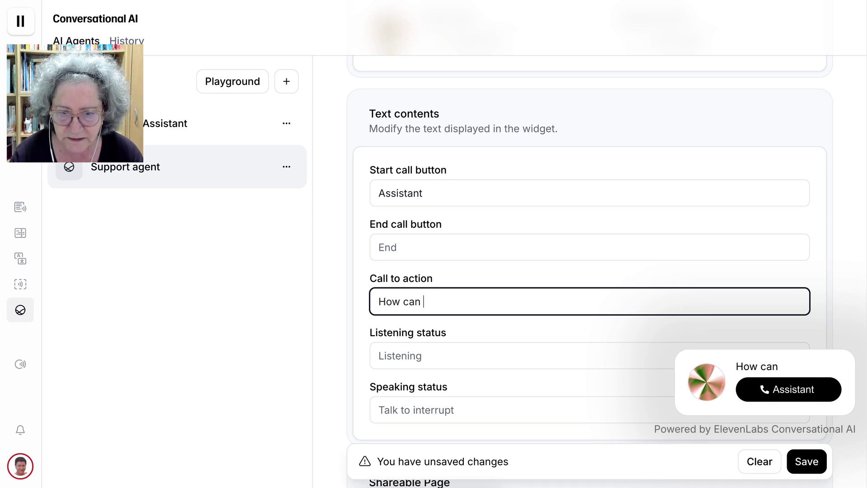
{"action": "type", "text": "I help you"}
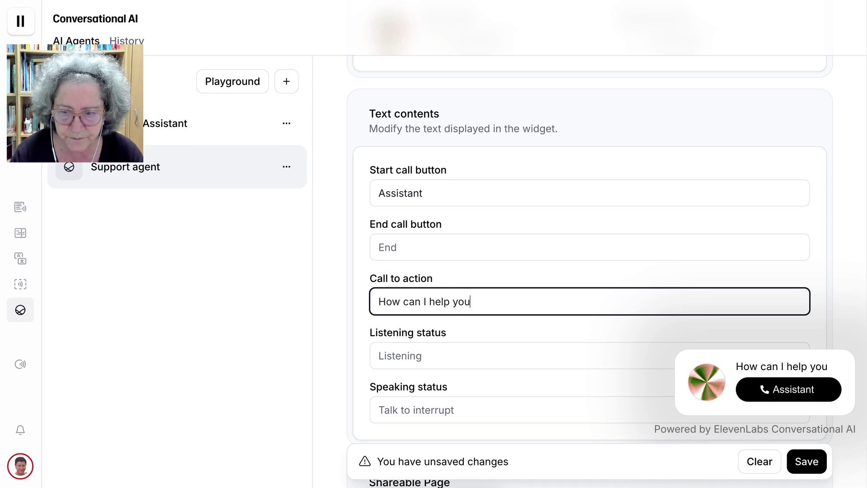
{"action": "type", "text": "?"}
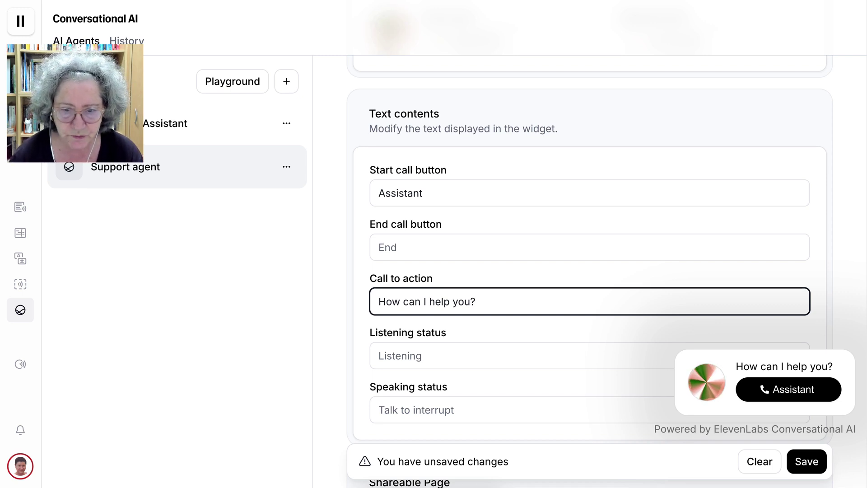
Set the widget's listening status text to "and?".
{"action": "scroll", "coordinate": [590, 271], "scroll_direction": "down", "scroll_amount": 1}
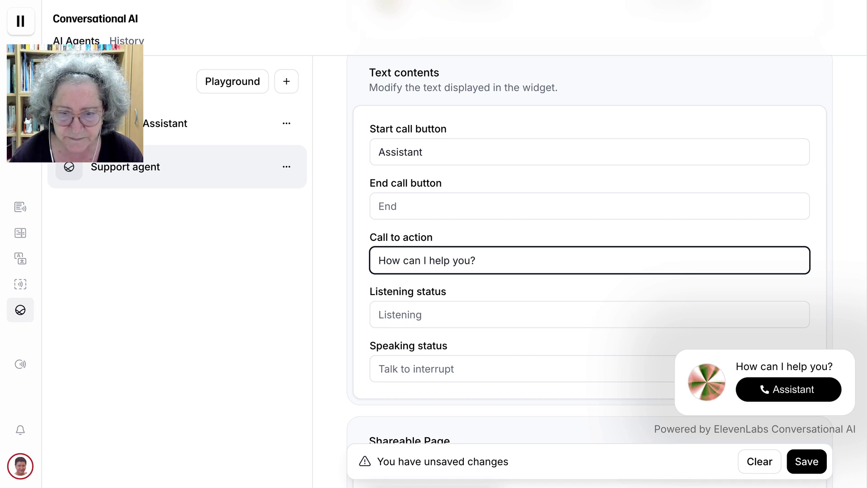
{"action": "left_click", "coordinate": [378, 314]}
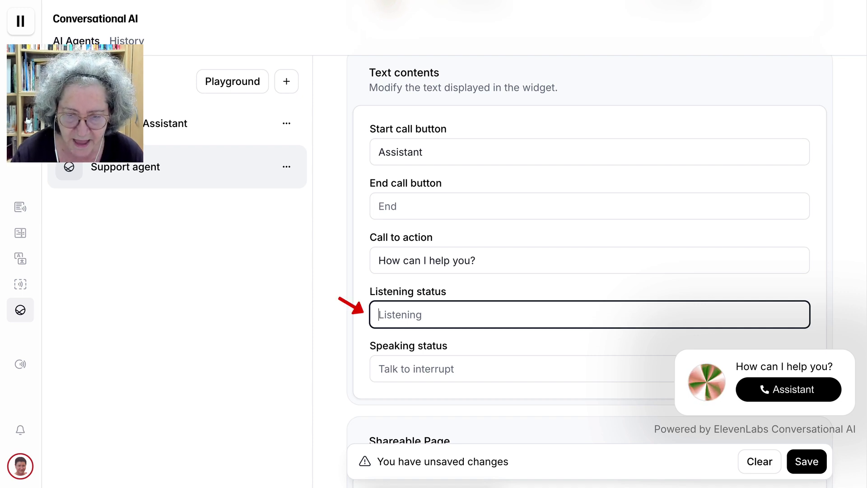
{"action": "type", "text": "and?"}
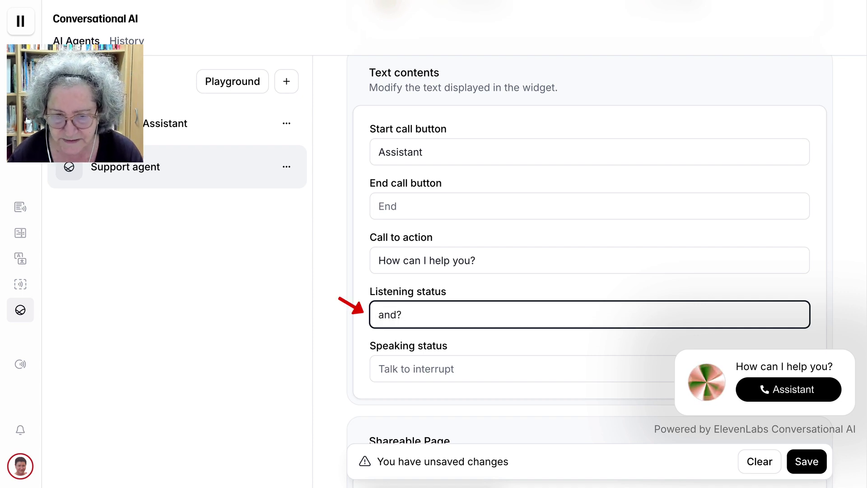
Save the changes to the widget's text contents.
{"action": "scroll", "coordinate": [587, 271], "scroll_direction": "down", "scroll_amount": 1}
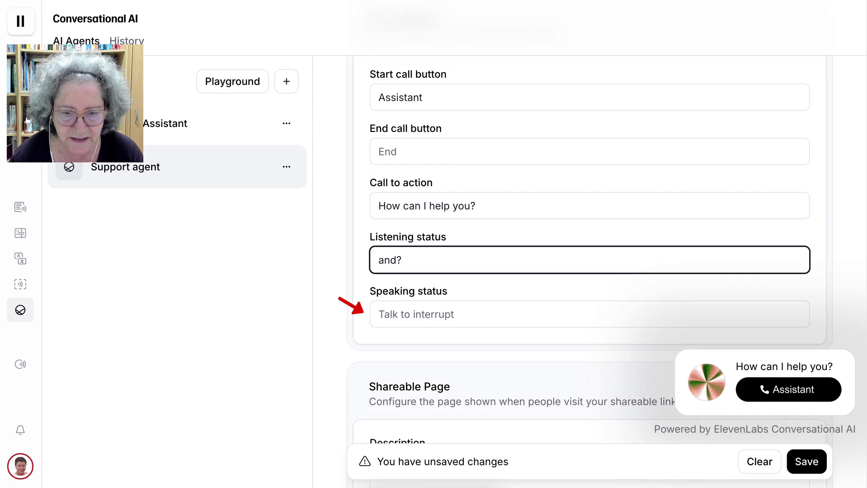
{"action": "left_click", "coordinate": [378, 314]}
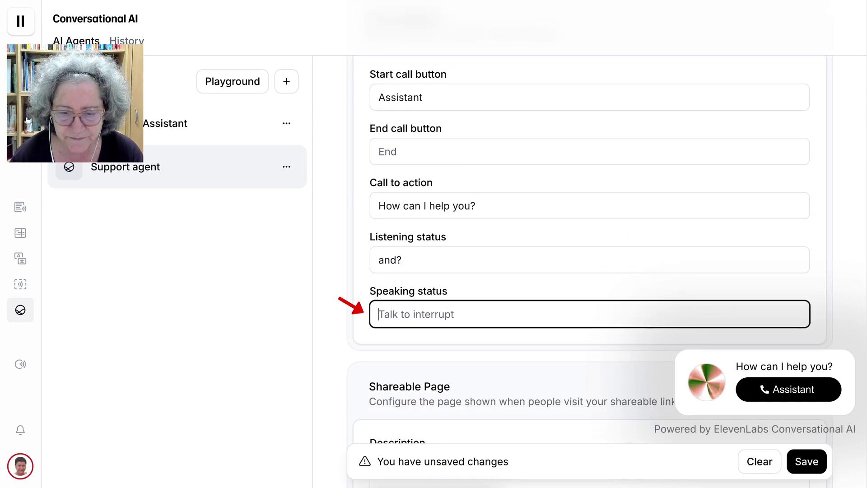
{"action": "scroll", "coordinate": [587, 252], "scroll_direction": "down", "scroll_amount": 1}
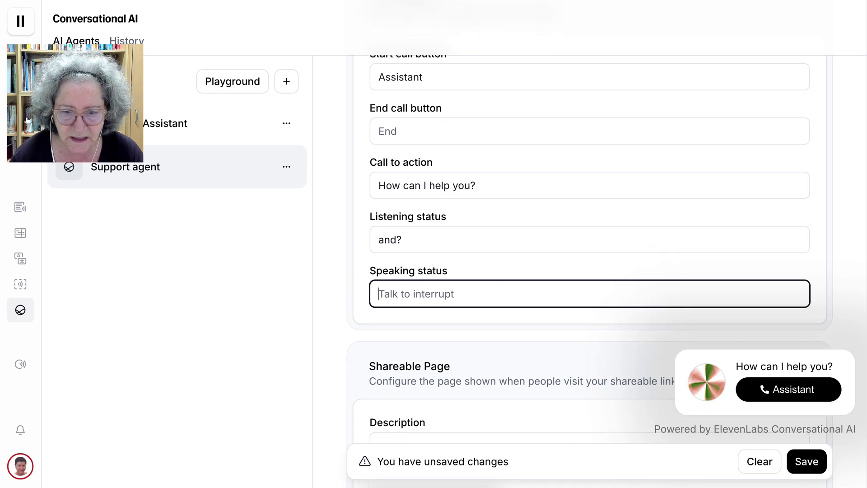
{"action": "scroll", "coordinate": [590, 255], "scroll_direction": "down", "scroll_amount": 3}
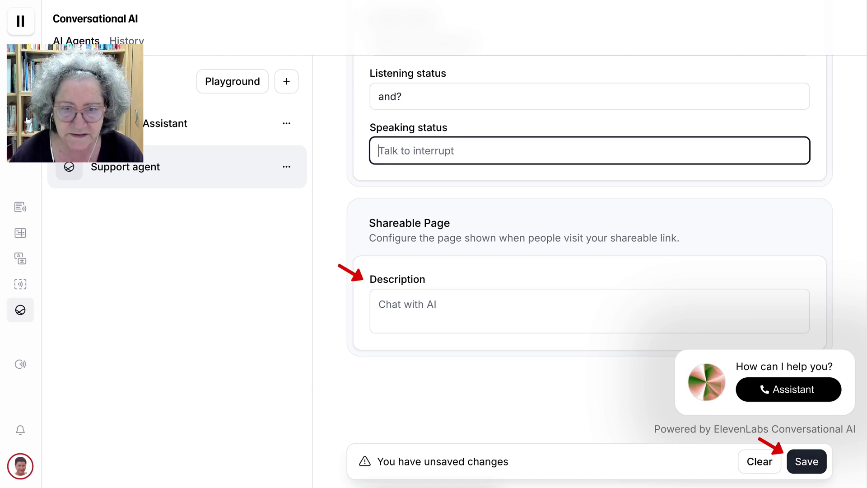
{"action": "left_click", "coordinate": [807, 461]}
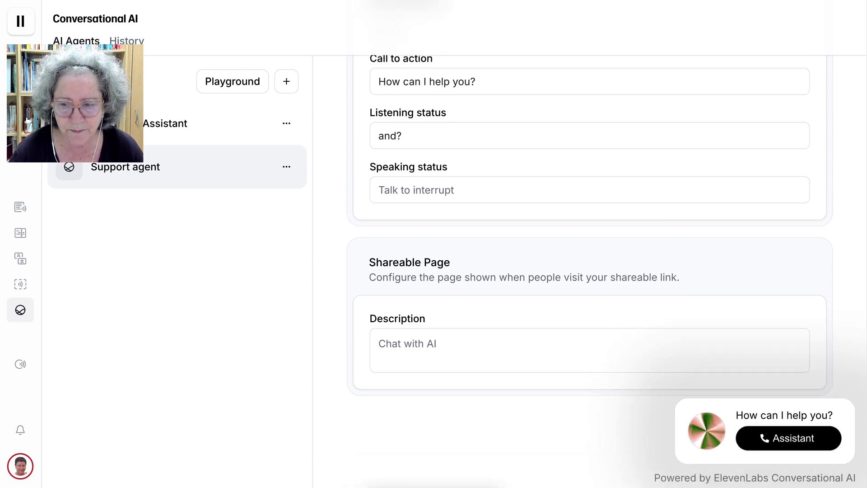
Change the first color of the avatar orb to the dark purple #43269d.
{"action": "scroll", "coordinate": [589, 271], "scroll_direction": "up", "scroll_amount": 6}
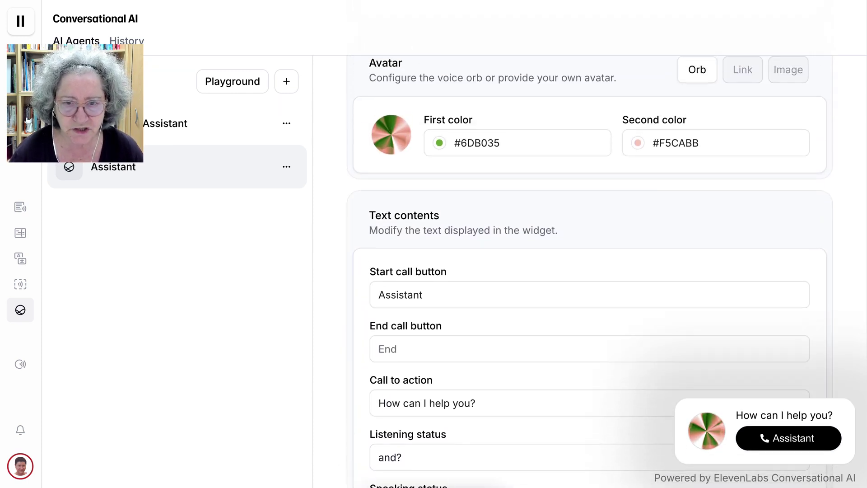
{"action": "scroll", "coordinate": [587, 271], "scroll_direction": "up", "scroll_amount": 1}
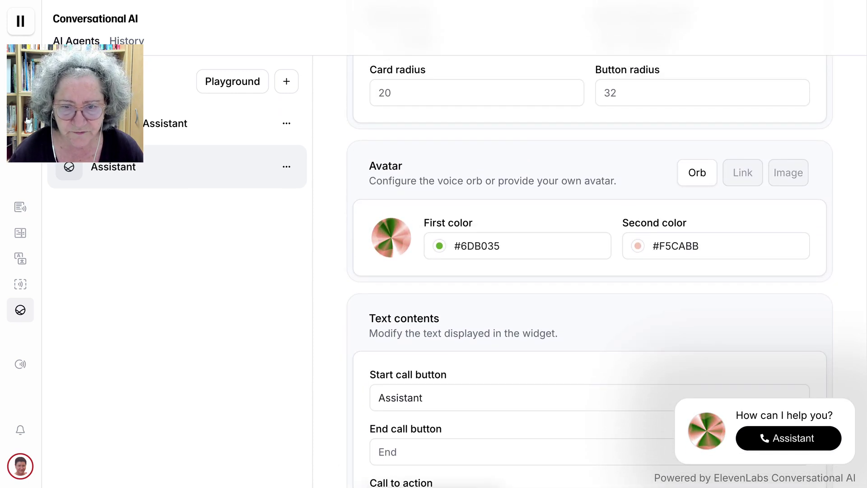
{"action": "left_click", "coordinate": [517, 245]}
{"action": "left_click", "coordinate": [439, 245]}
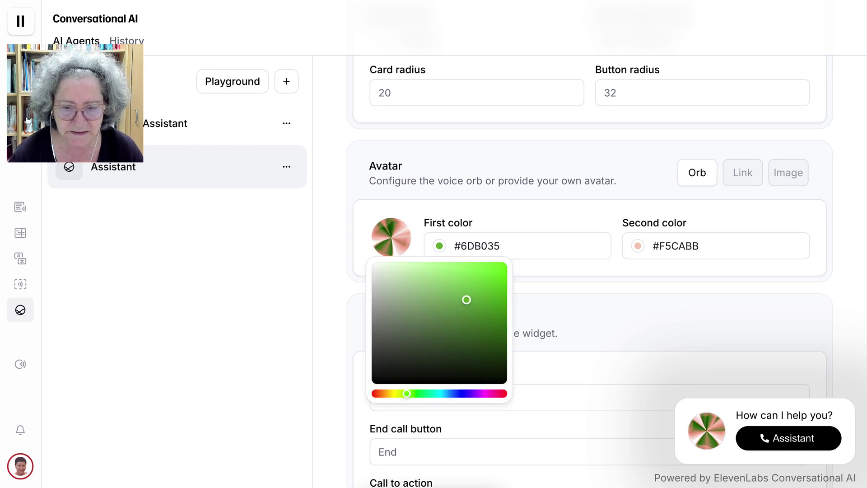
{"action": "scroll", "coordinate": [589, 271], "scroll_direction": "up", "scroll_amount": 1}
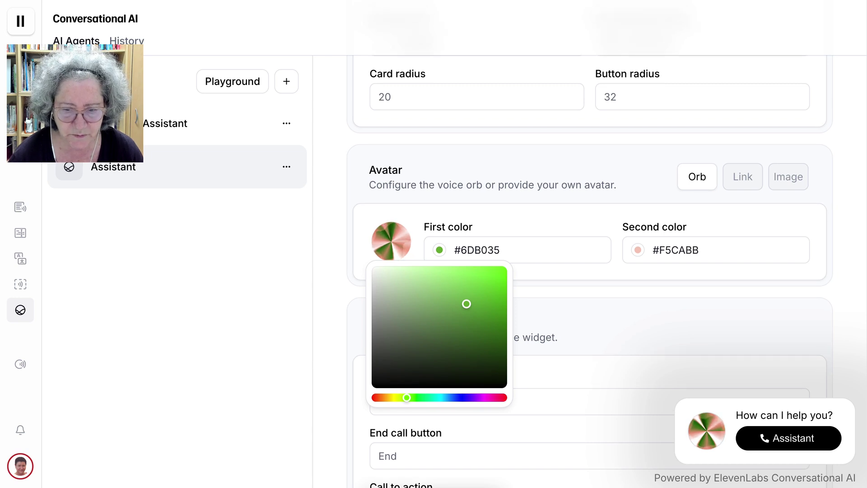
{"action": "left_click", "coordinate": [471, 397]}
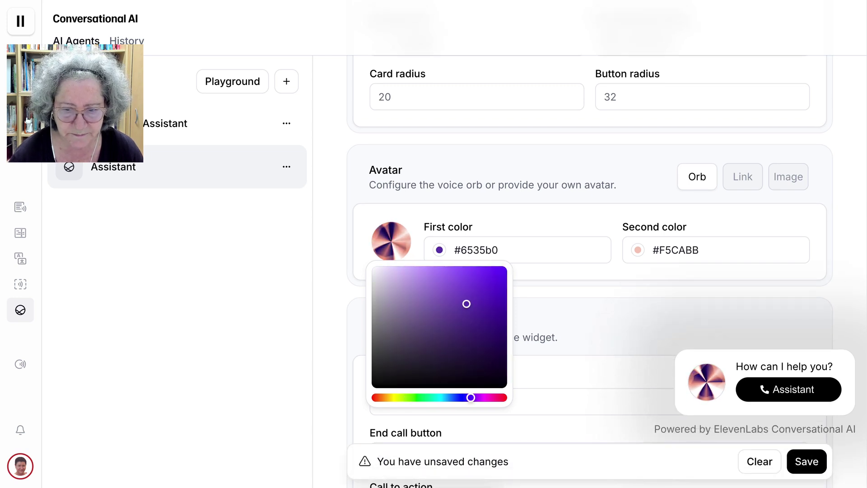
{"action": "mouse_move", "coordinate": [471, 398]}
{"action": "left_mouse_down"}
{"action": "mouse_move", "coordinate": [502, 398]}
{"action": "mouse_move", "coordinate": [468, 397]}
{"action": "left_mouse_up"}
{"action": "left_click_drag", "start_coordinate": [467, 304], "coordinate": [474, 313]}
Change the second color of the avatar orb to the light pink #f5baf2.
{"action": "left_click", "coordinate": [637, 249]}
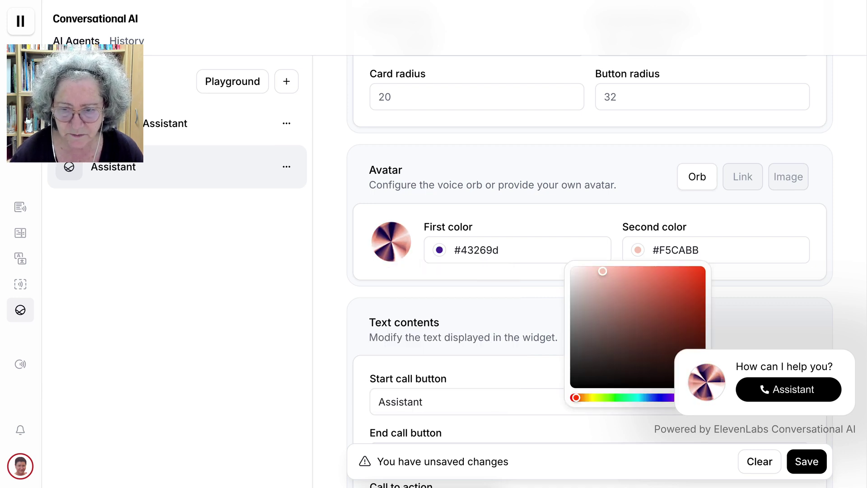
{"action": "scroll", "coordinate": [588, 271], "scroll_direction": "down", "scroll_amount": 3}
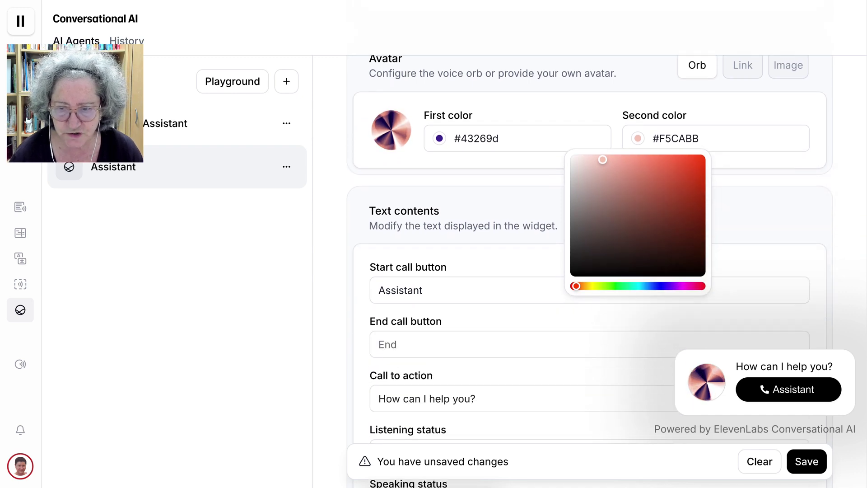
{"action": "left_click", "coordinate": [640, 286]}
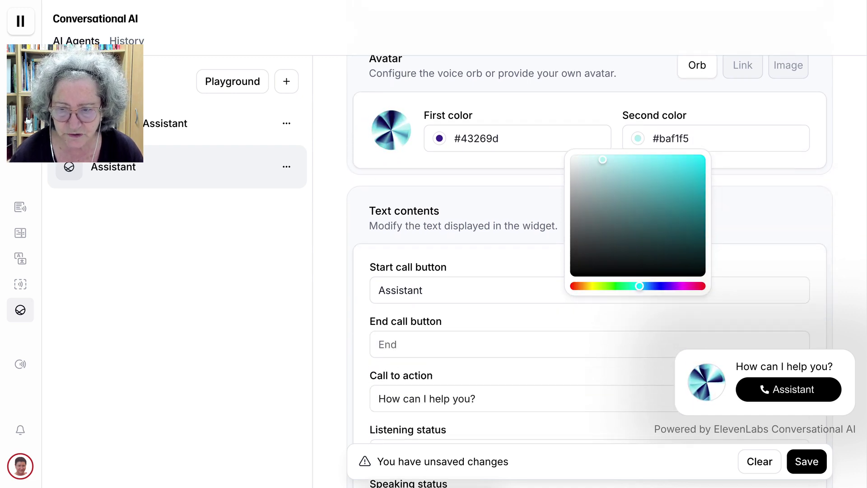
{"action": "left_click", "coordinate": [684, 286]}
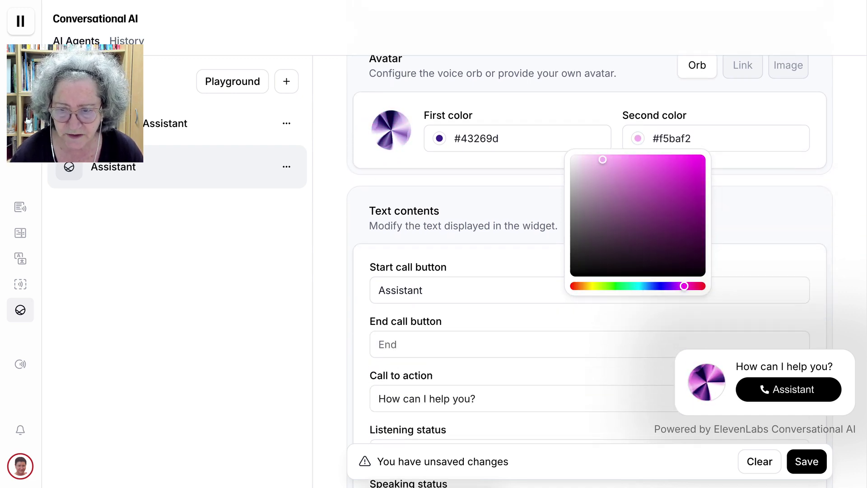
Change the second color of the avatar orb to the vivid magenta #e810a3.
{"action": "left_click", "coordinate": [701, 286]}
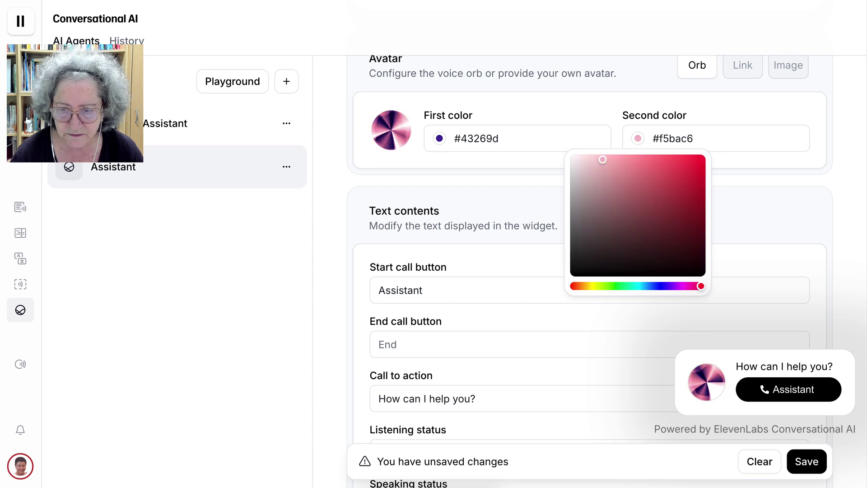
{"action": "left_click", "coordinate": [694, 286]}
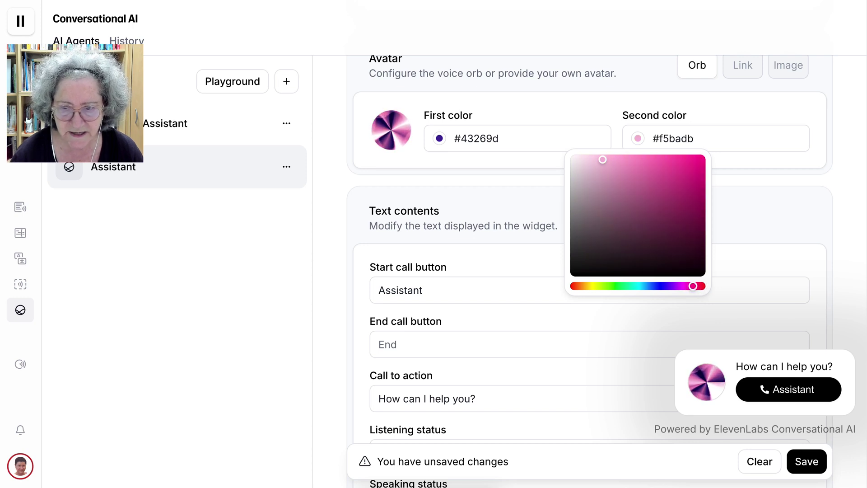
{"action": "left_click", "coordinate": [683, 286]}
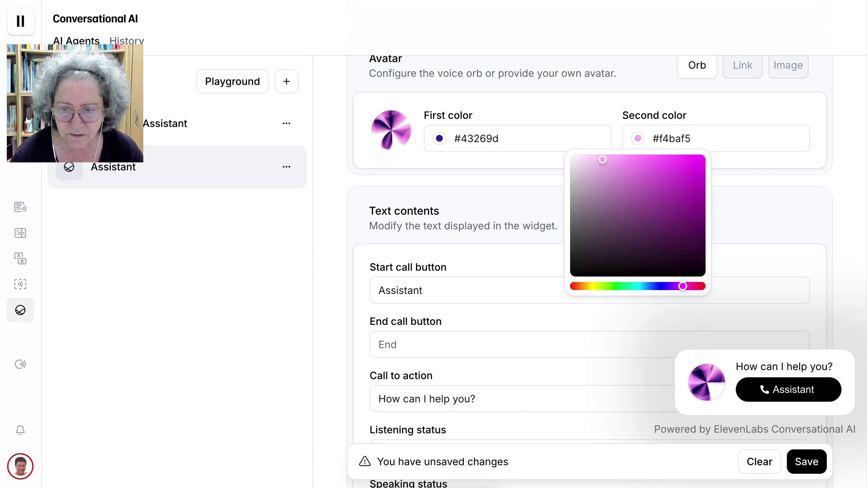
{"action": "left_click", "coordinate": [690, 286]}
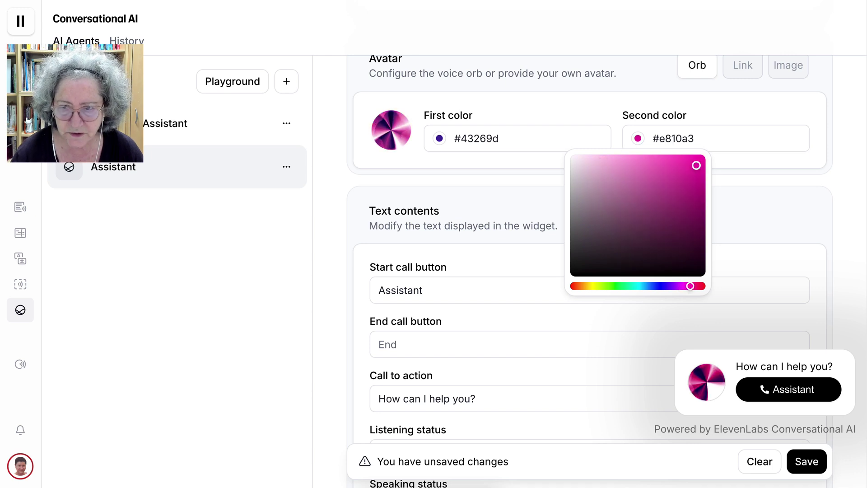
Set the first color of the avatar orb to #e810a3, copied from the second color.
{"action": "left_click", "coordinate": [439, 138]}
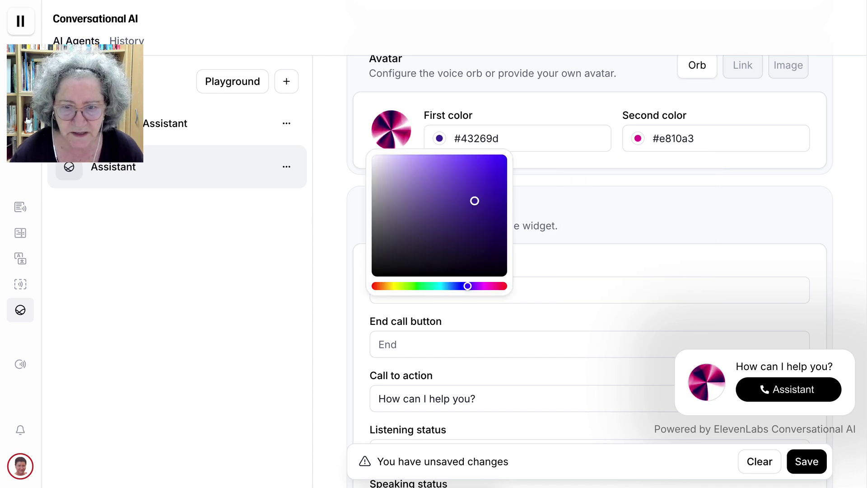
{"action": "left_click", "coordinate": [498, 285]}
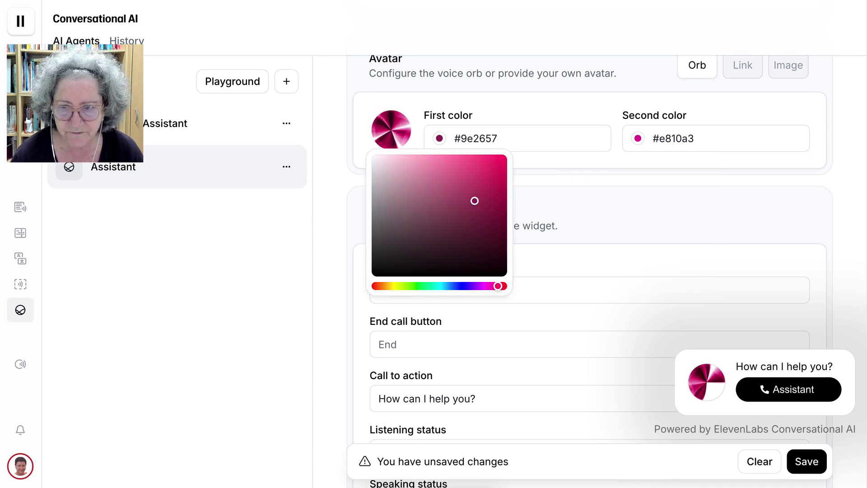
{"action": "left_click", "coordinate": [694, 138]}
{"action": "left_click_drag", "start_coordinate": [694, 138], "coordinate": [652, 138]}
{"action": "key", "text": "ctrl+c"}
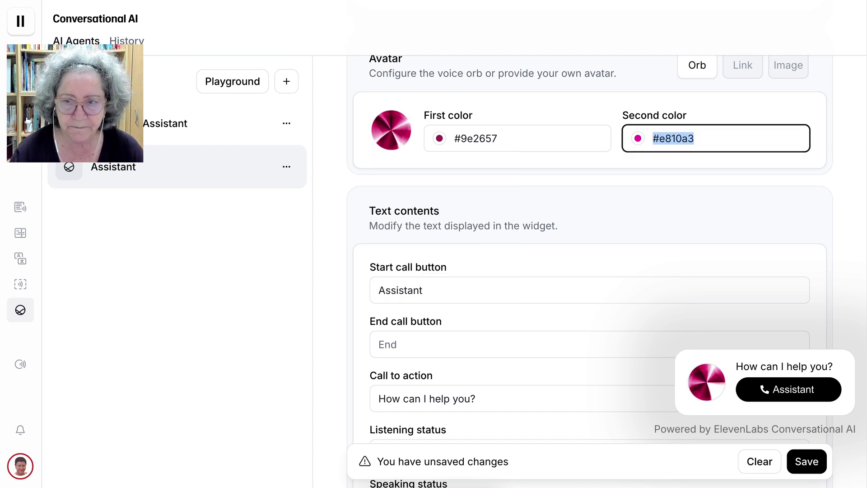
{"action": "triple_click", "coordinate": [476, 138]}
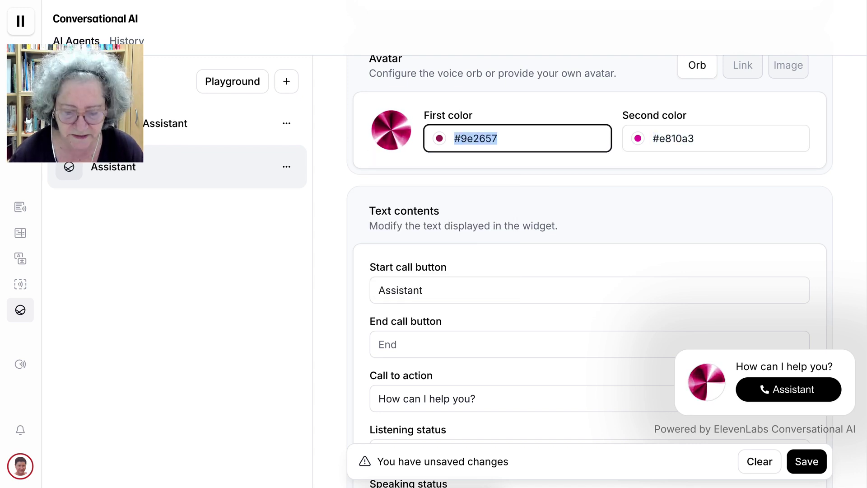
{"action": "key", "text": "ctrl+v"}
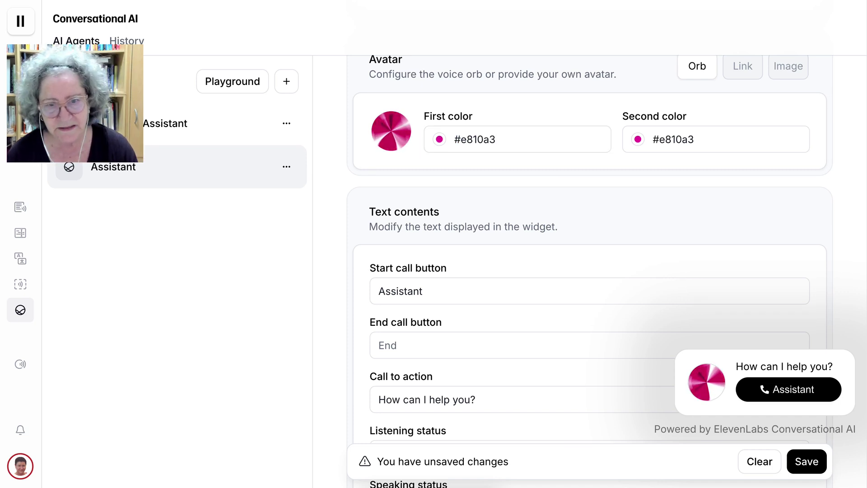
Set the widget's background color to the copied magenta #e810a3.
{"action": "scroll", "coordinate": [589, 271], "scroll_direction": "down", "scroll_amount": 1}
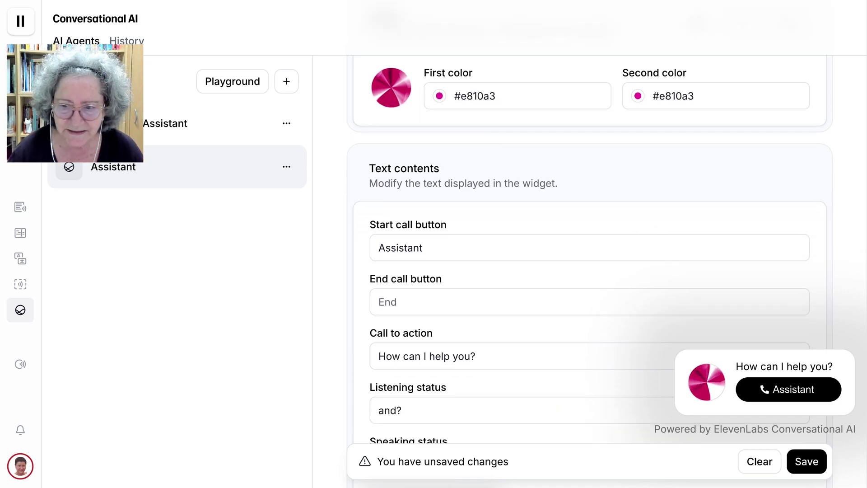
{"action": "scroll", "coordinate": [590, 271], "scroll_direction": "down", "scroll_amount": 3}
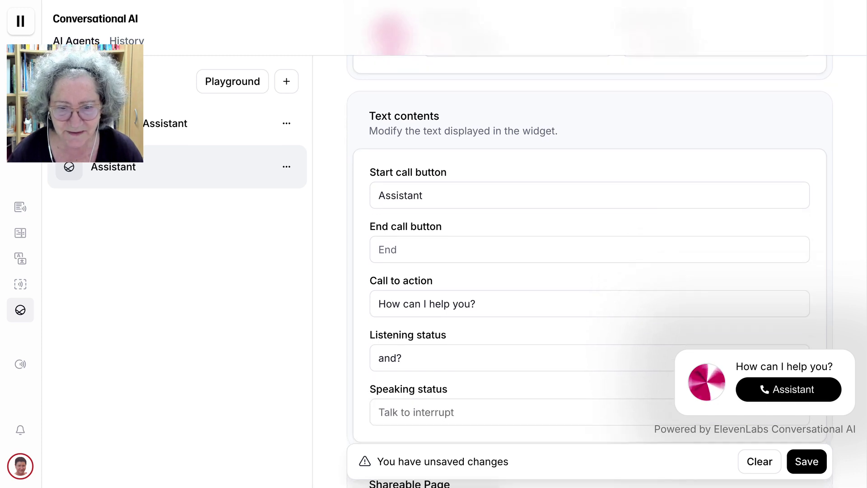
{"action": "scroll", "coordinate": [589, 271], "scroll_direction": "up", "scroll_amount": 8}
{"action": "scroll", "coordinate": [589, 271], "scroll_direction": "up", "scroll_amount": 3}
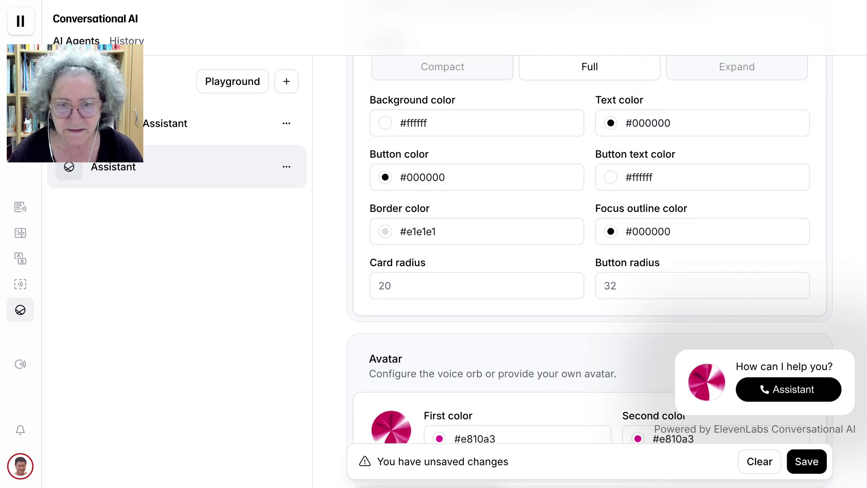
{"action": "scroll", "coordinate": [589, 271], "scroll_direction": "up", "scroll_amount": 3}
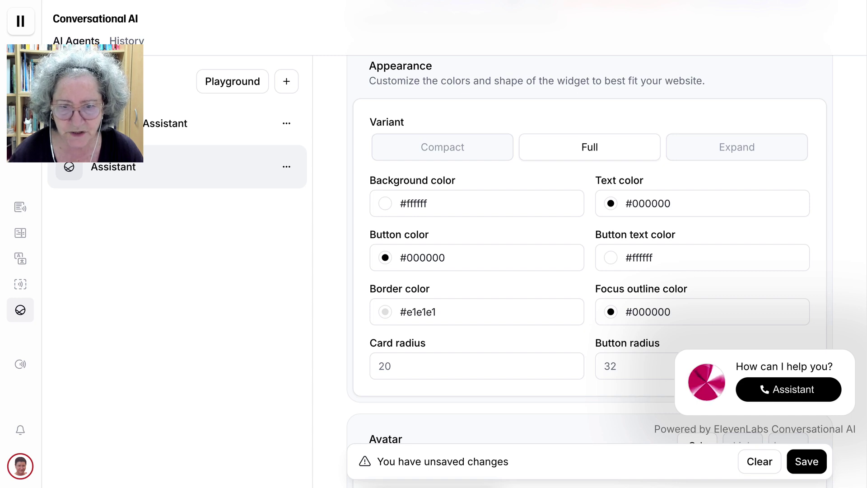
{"action": "left_click", "coordinate": [385, 203]}
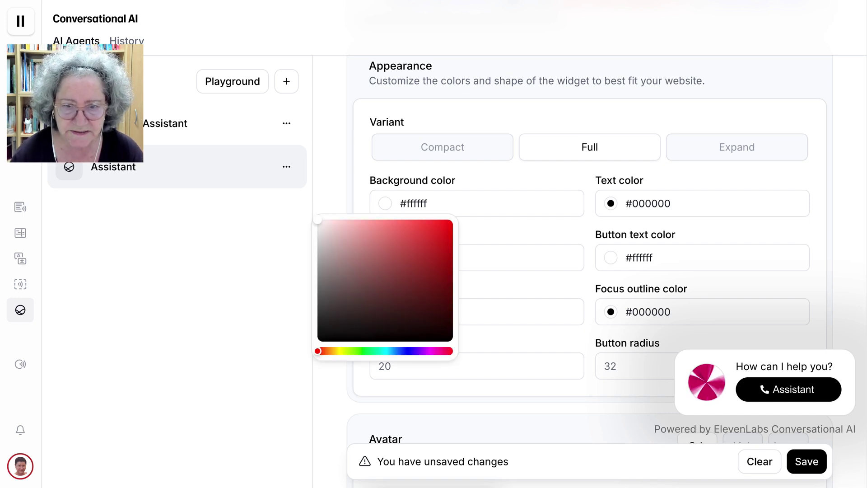
{"action": "left_click", "coordinate": [427, 203]}
{"action": "left_click_drag", "start_coordinate": [427, 203], "coordinate": [400, 203]}
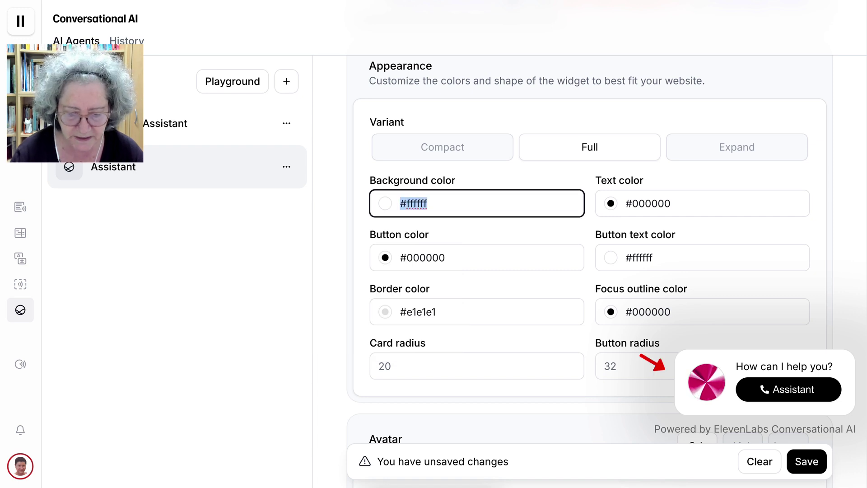
{"action": "key", "text": "ctrl+v"}
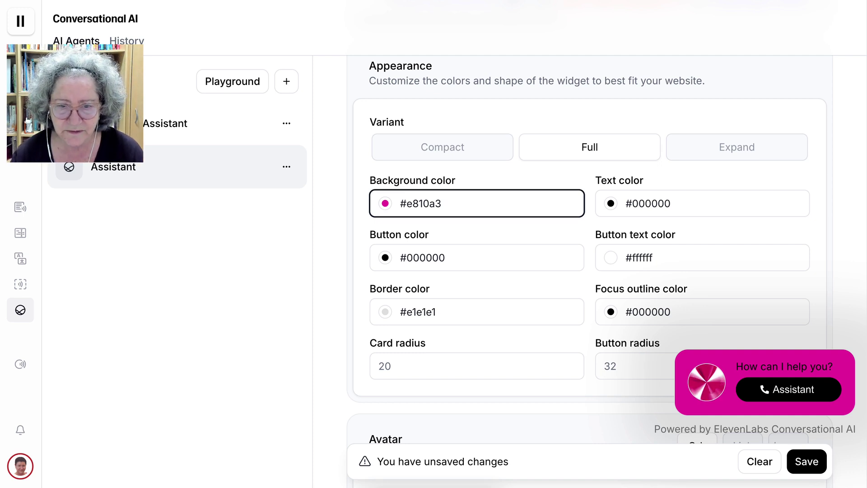
Change the widget's background color to the near-white #f8fbfc.
{"action": "left_click", "coordinate": [385, 203]}
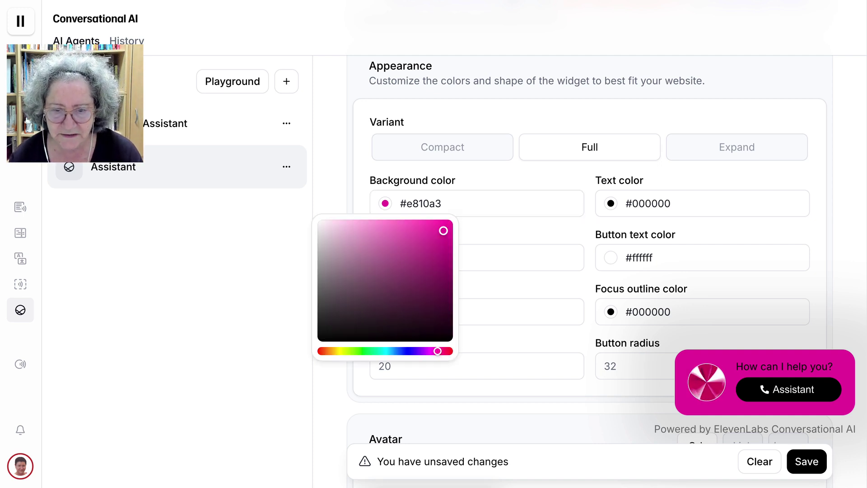
{"action": "left_click_drag", "start_coordinate": [437, 351], "coordinate": [391, 351]}
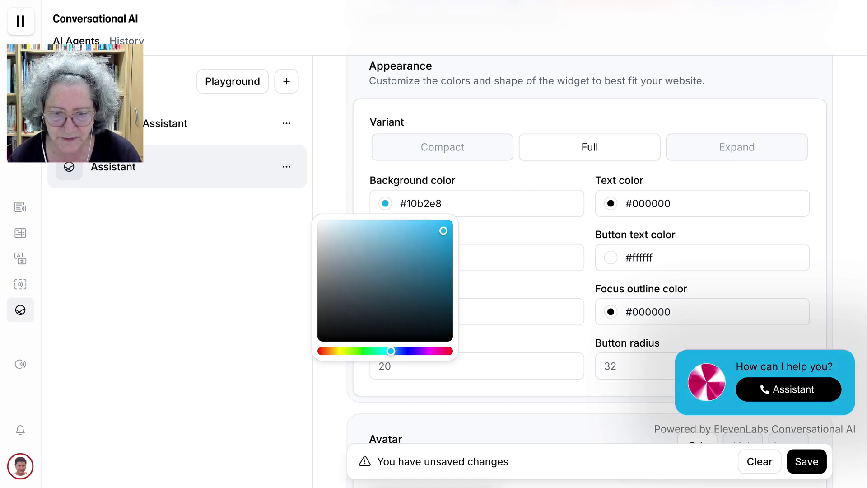
{"action": "left_click", "coordinate": [319, 222]}
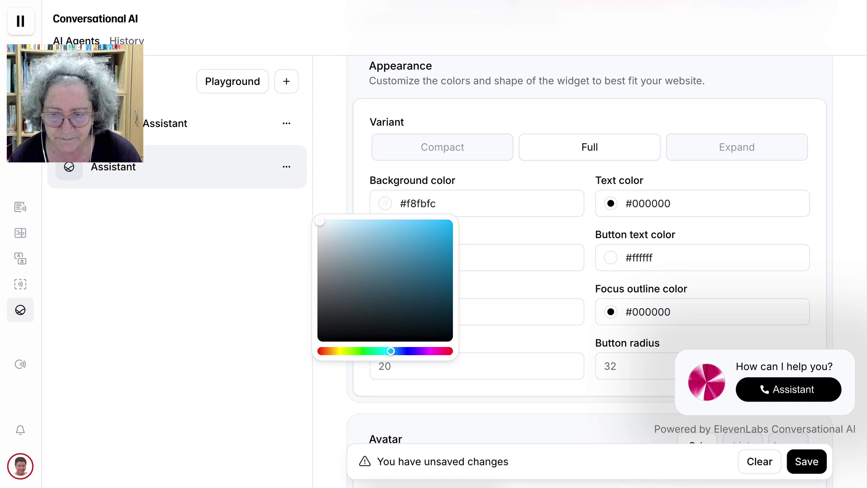
{"action": "left_click", "coordinate": [645, 203]}
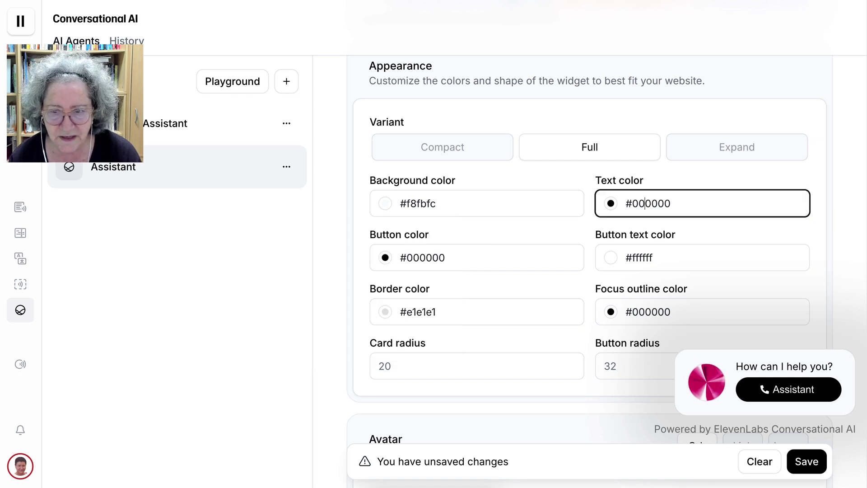
Set the widget's button color to the copied #e810a3 and shift its hue to the pinkish red #e8106f.
{"action": "left_click", "coordinate": [424, 258]}
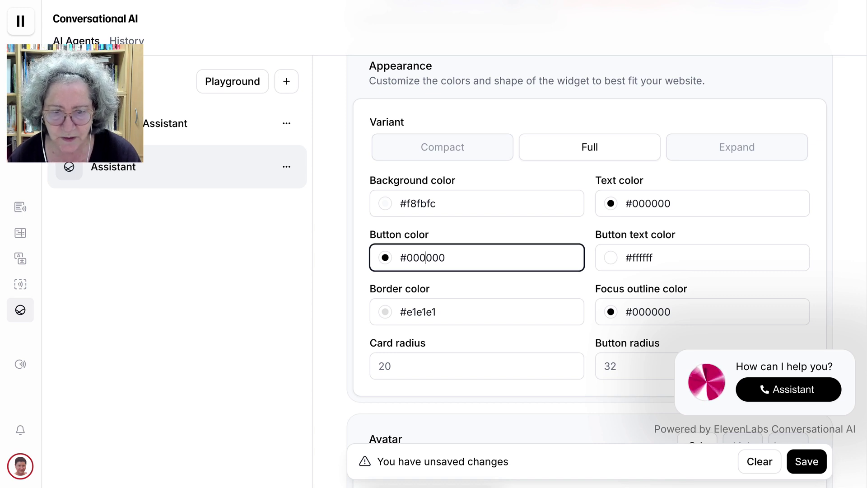
{"action": "left_click", "coordinate": [385, 258]}
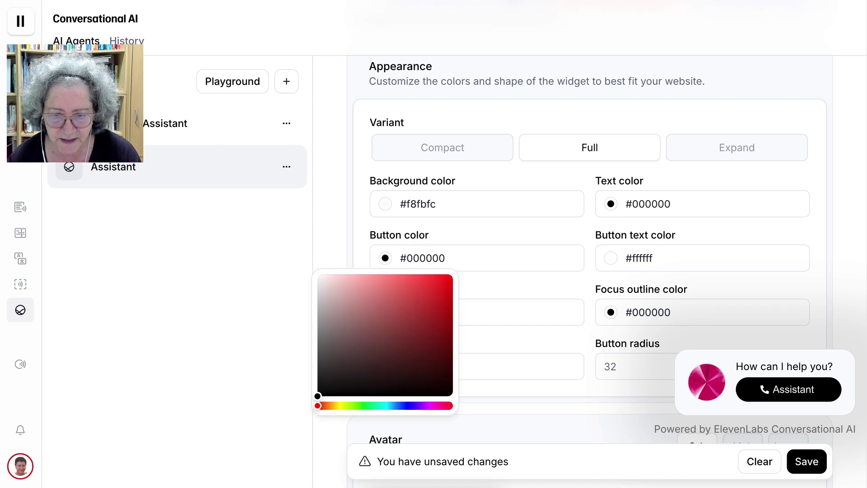
{"action": "left_click_drag", "start_coordinate": [446, 257], "coordinate": [399, 257]}
{"action": "scroll", "coordinate": [398, 257], "scroll_direction": "up", "scroll_amount": 1}
{"action": "key", "text": "ctrl+v"}
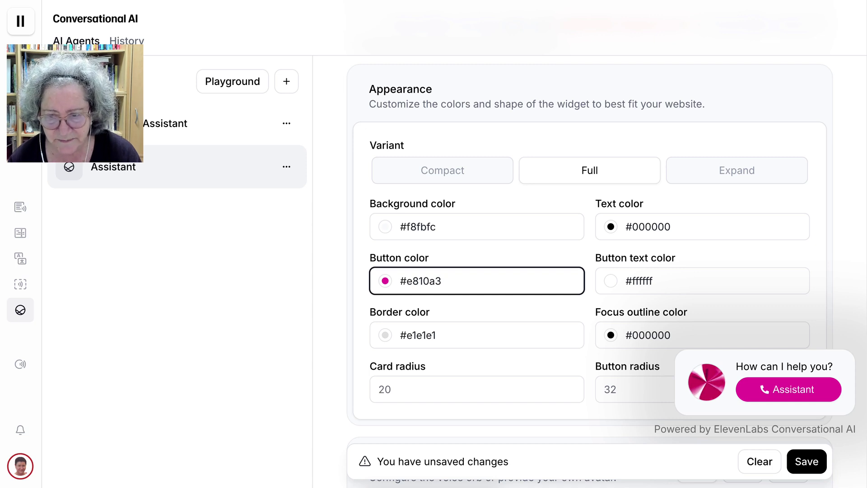
{"action": "left_click", "coordinate": [385, 280]}
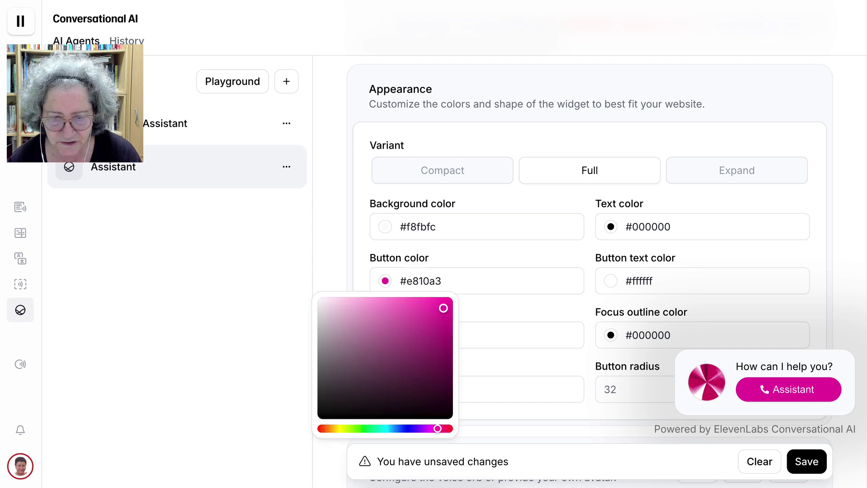
{"action": "left_click_drag", "start_coordinate": [437, 428], "coordinate": [443, 428]}
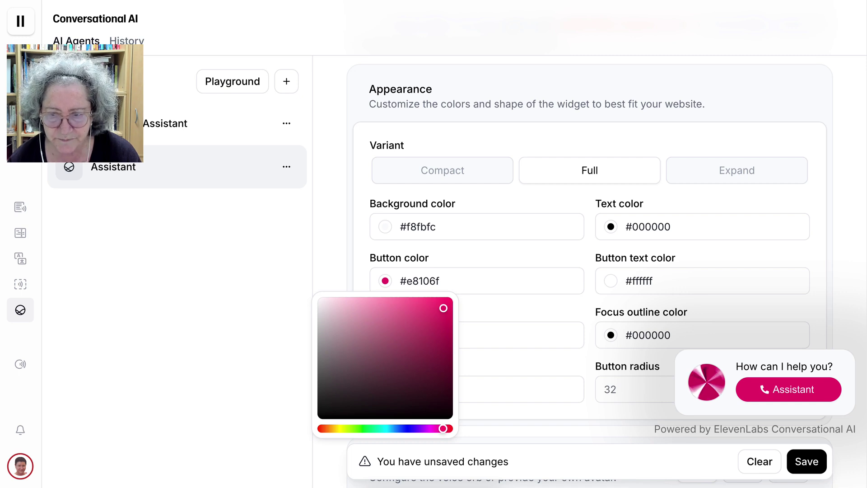
{"action": "left_click", "coordinate": [439, 281]}
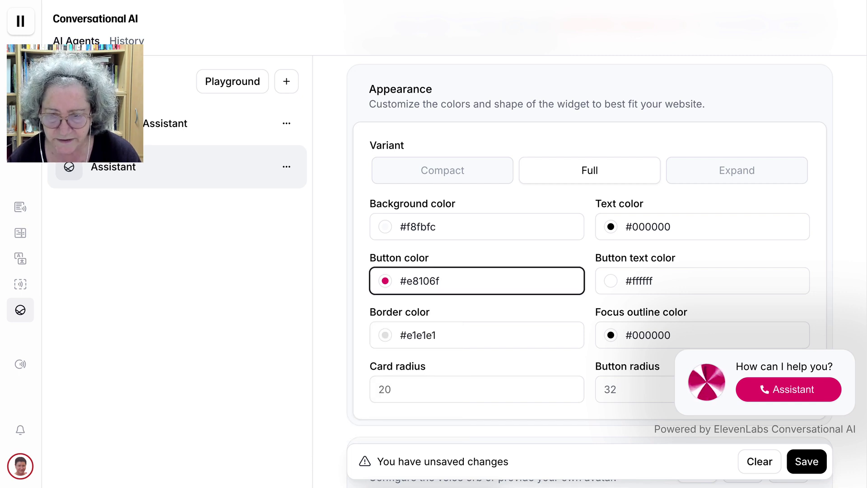
Set the widget's border color to #e810a3.
{"action": "scroll", "coordinate": [587, 271], "scroll_direction": "down", "scroll_amount": 1}
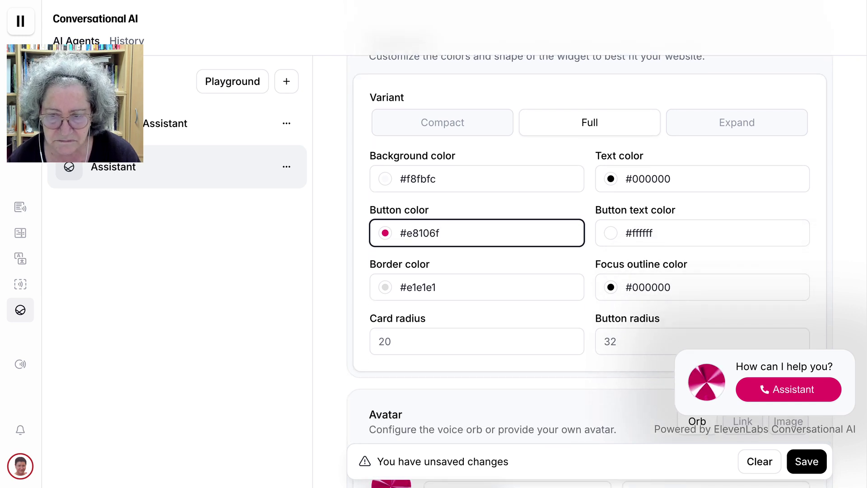
{"action": "left_click", "coordinate": [385, 287]}
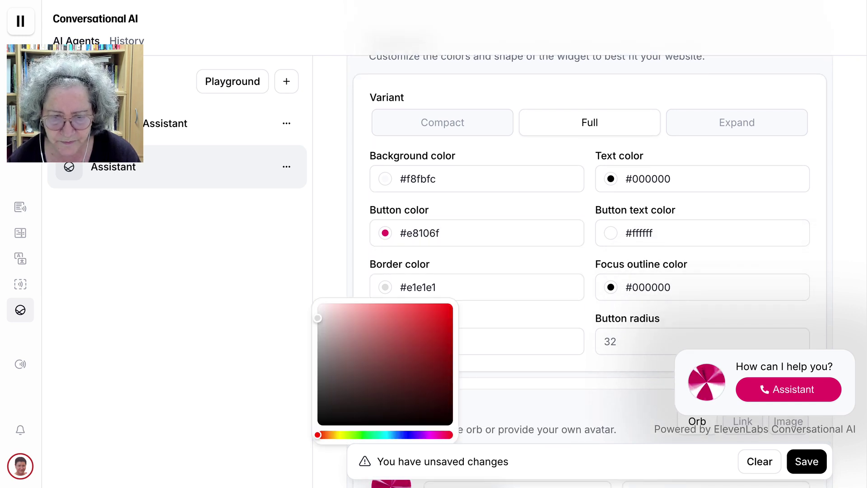
{"action": "left_click_drag", "start_coordinate": [436, 287], "coordinate": [400, 287]}
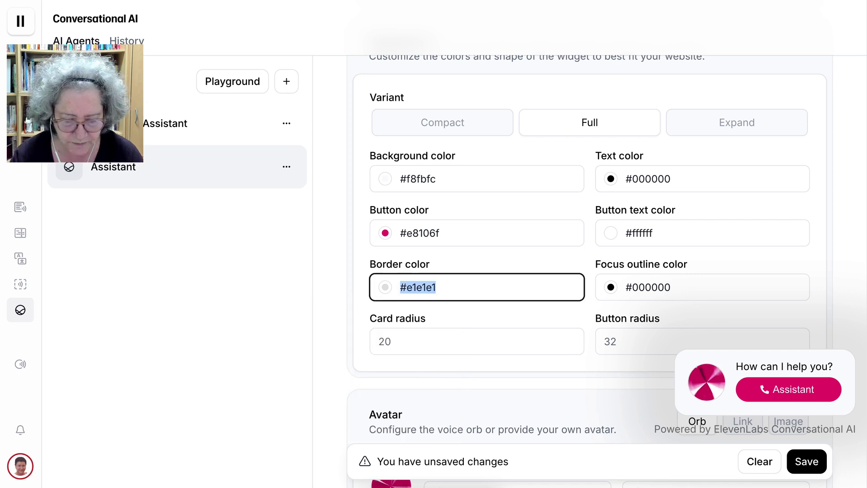
{"action": "type", "text": "#e810a3"}
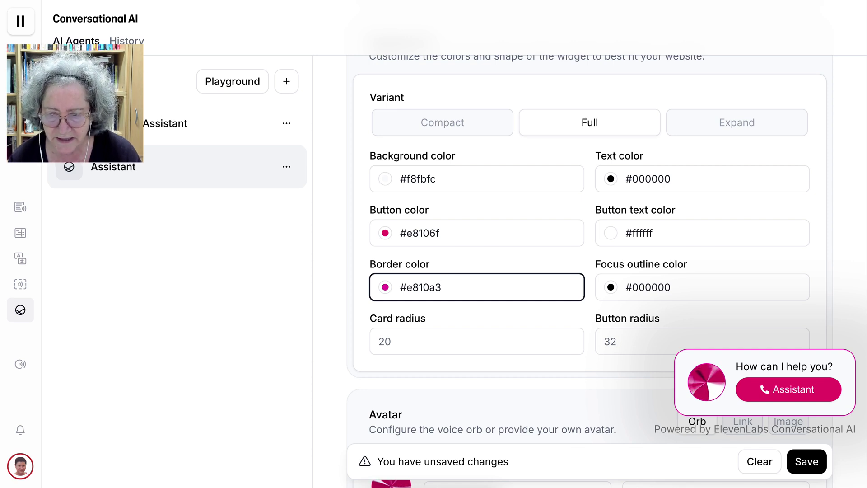
Set the widget's focus outline color to #e810a3 and save the widget changes.
{"action": "key", "text": "Tab"}
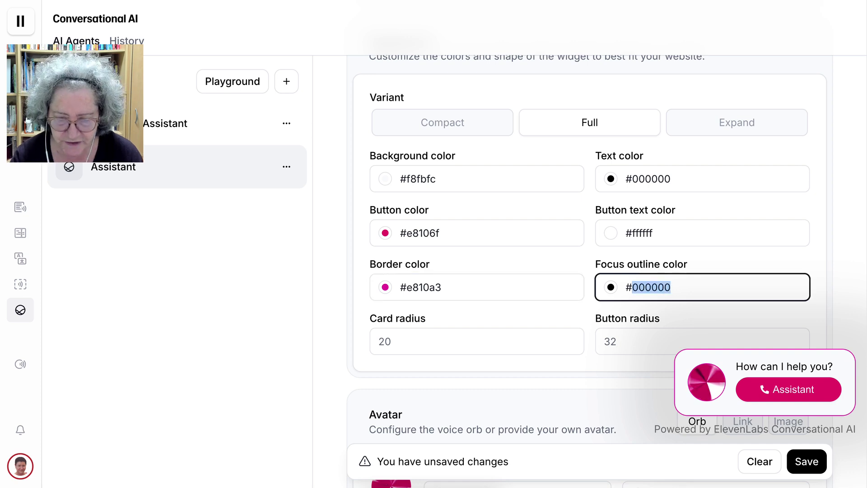
{"action": "key", "text": "BackSpace"}
{"action": "key", "text": "BackSpace"}
{"action": "key", "text": "ctrl+v"}
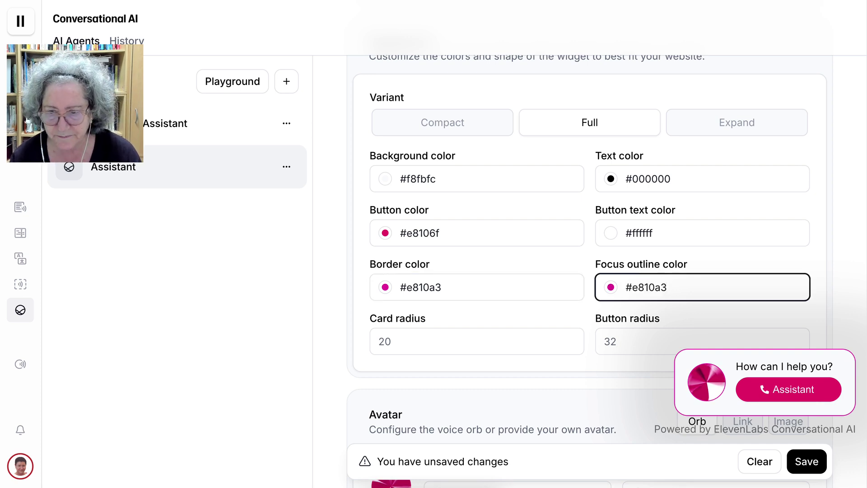
{"action": "key", "text": "Tab"}
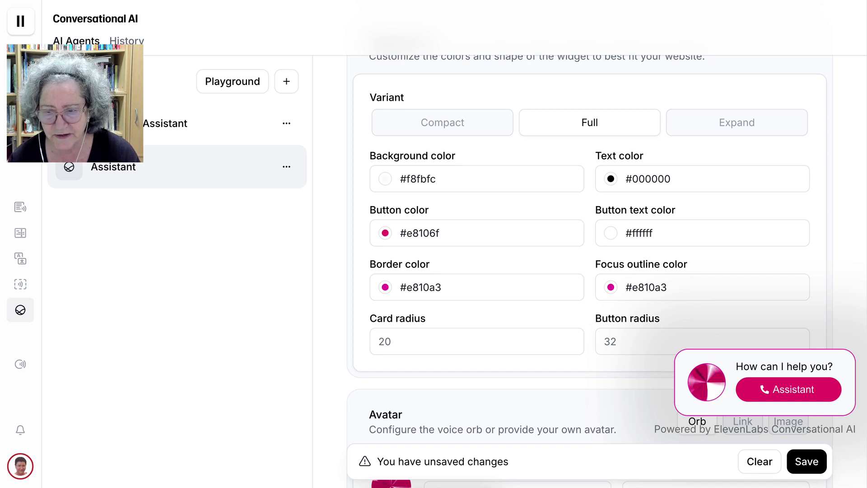
{"action": "left_click", "coordinate": [806, 462]}
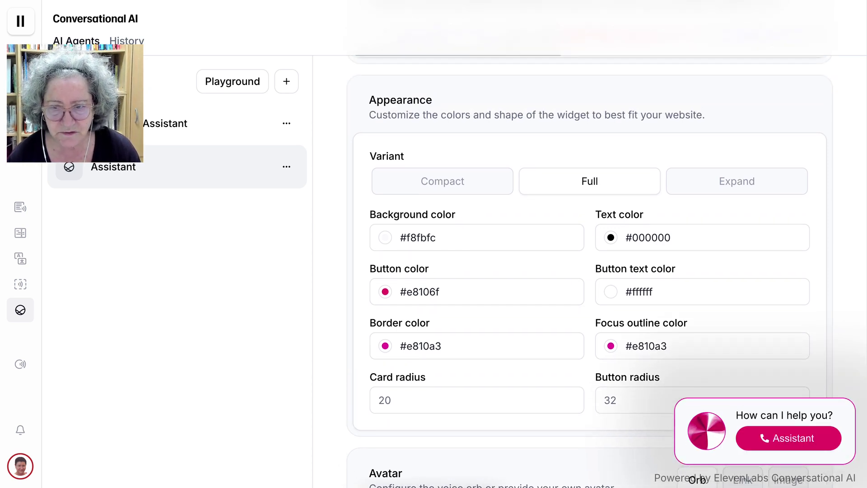
Set the widget's text color to #e810a3 and save the widget changes.
{"action": "left_click", "coordinate": [632, 237]}
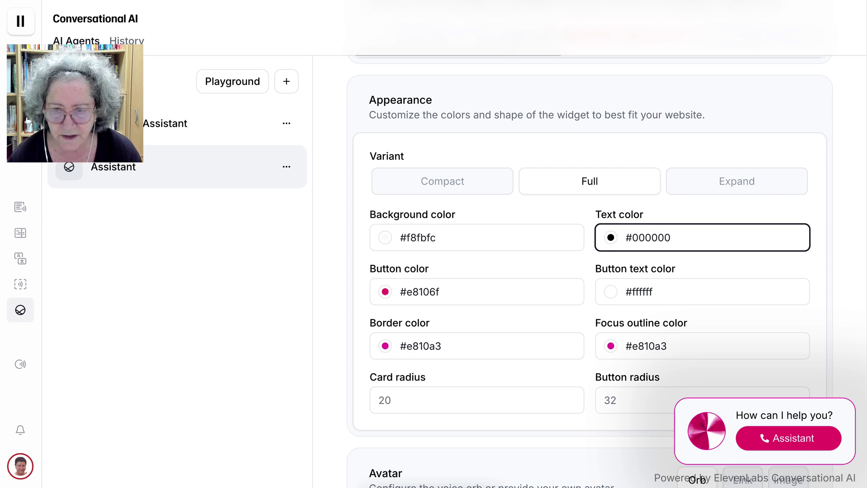
{"action": "key", "text": "ctrl+a"}
{"action": "type", "text": "#e810a3"}
{"action": "scroll", "coordinate": [590, 271], "scroll_direction": "down", "scroll_amount": 1}
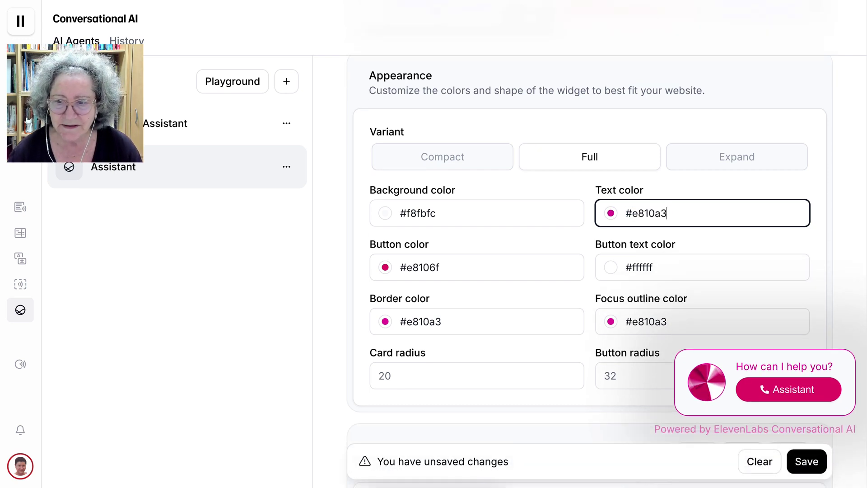
{"action": "left_click", "coordinate": [807, 461]}
{"action": "scroll", "coordinate": [590, 271], "scroll_direction": "up", "scroll_amount": 6}
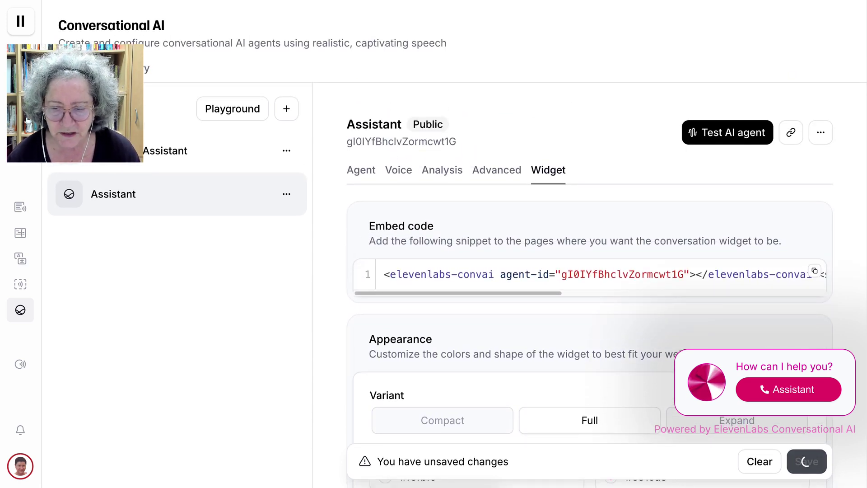
Try a near-white border color for the widget, clear it back to the default #e1e1e1, and save the changes.
{"action": "scroll", "coordinate": [590, 271], "scroll_direction": "down", "scroll_amount": 9}
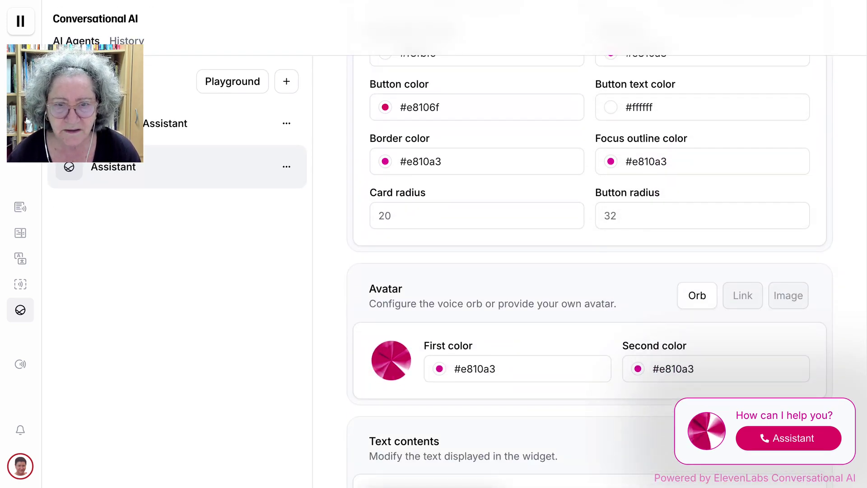
{"action": "left_click", "coordinate": [385, 161]}
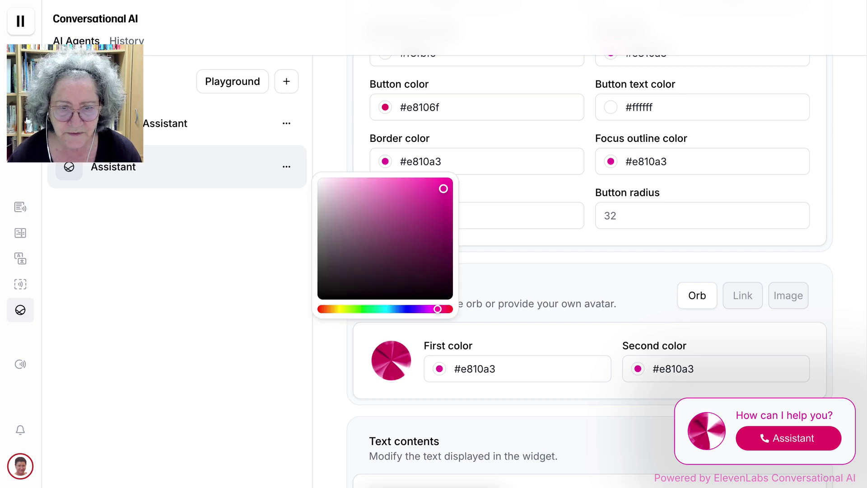
{"action": "left_click", "coordinate": [322, 180]}
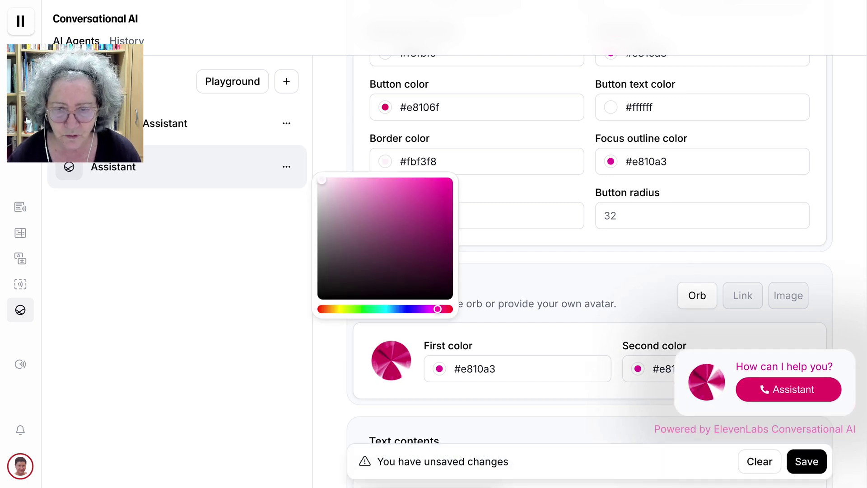
{"action": "left_click", "coordinate": [437, 161]}
{"action": "left_click_drag", "start_coordinate": [437, 161], "coordinate": [400, 161]}
{"action": "key", "text": "BackSpace"}
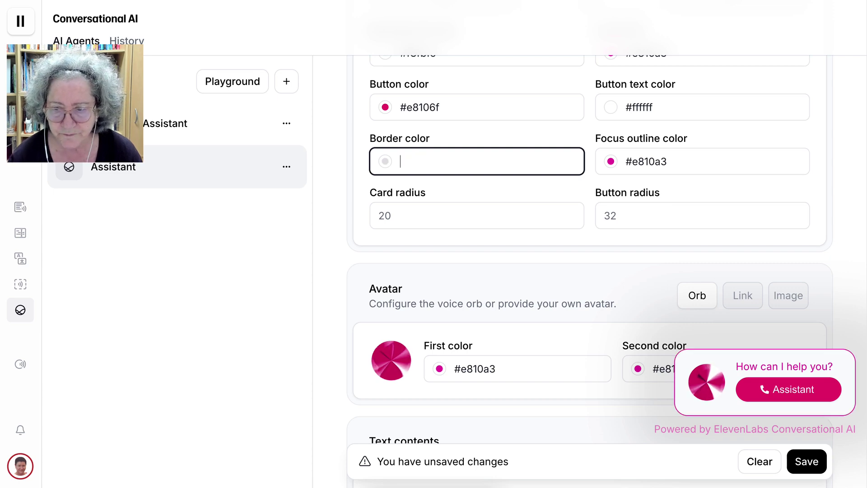
{"action": "left_click", "coordinate": [807, 462]}
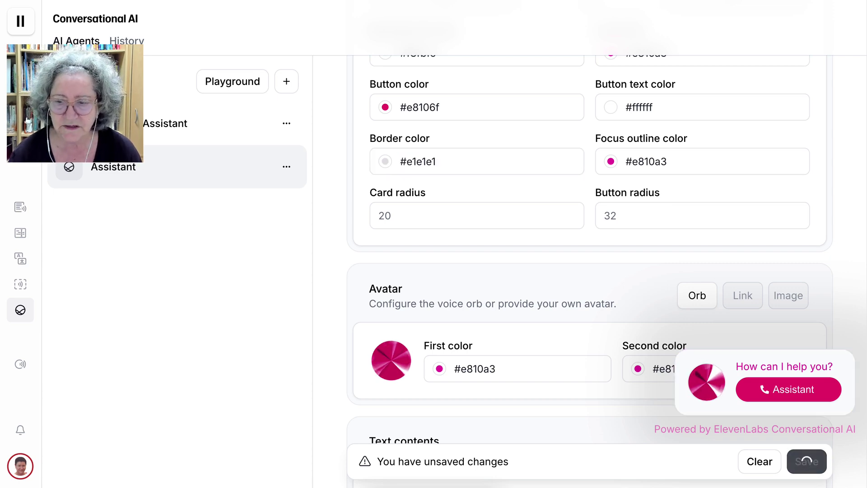
Copy the Assistant agent's share link and open it in a new browser tab.
{"action": "scroll", "coordinate": [589, 248], "scroll_direction": "up", "scroll_amount": 2}
{"action": "scroll", "coordinate": [590, 248], "scroll_direction": "up", "scroll_amount": 8}
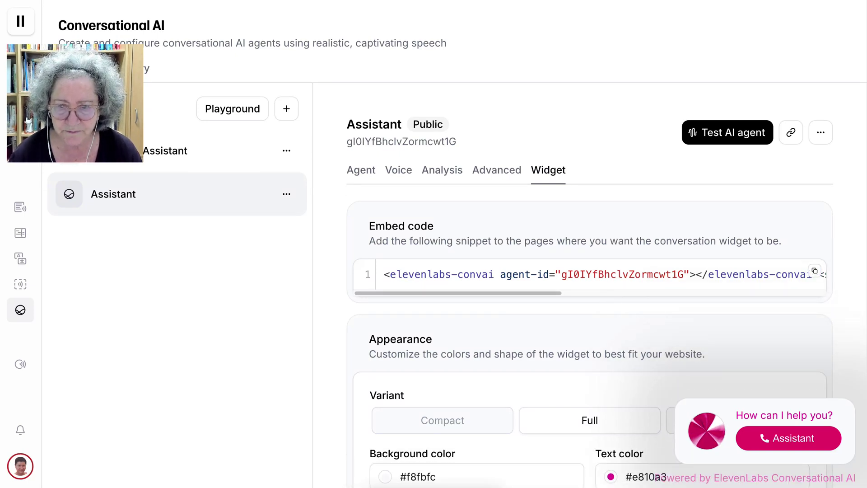
{"action": "scroll", "coordinate": [590, 271], "scroll_direction": "down", "scroll_amount": 2}
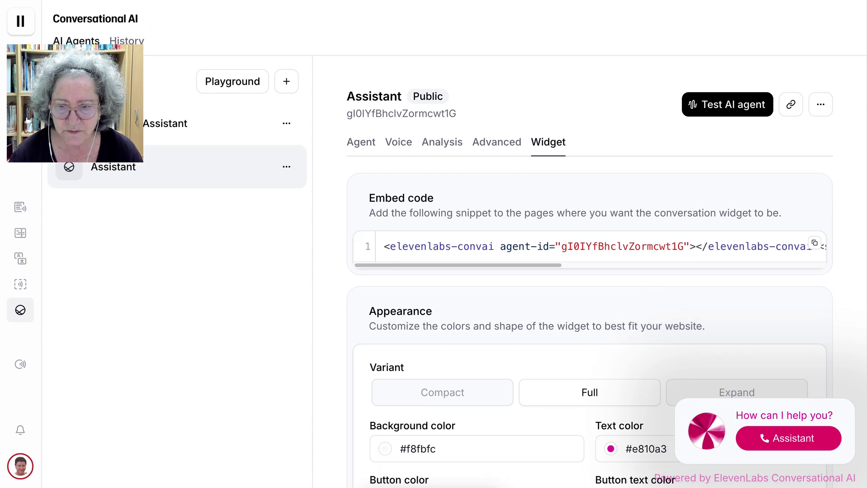
{"action": "scroll", "coordinate": [590, 271], "scroll_direction": "down", "scroll_amount": 3}
{"action": "scroll", "coordinate": [590, 271], "scroll_direction": "up", "scroll_amount": 4}
{"action": "scroll", "coordinate": [589, 271], "scroll_direction": "up", "scroll_amount": 1}
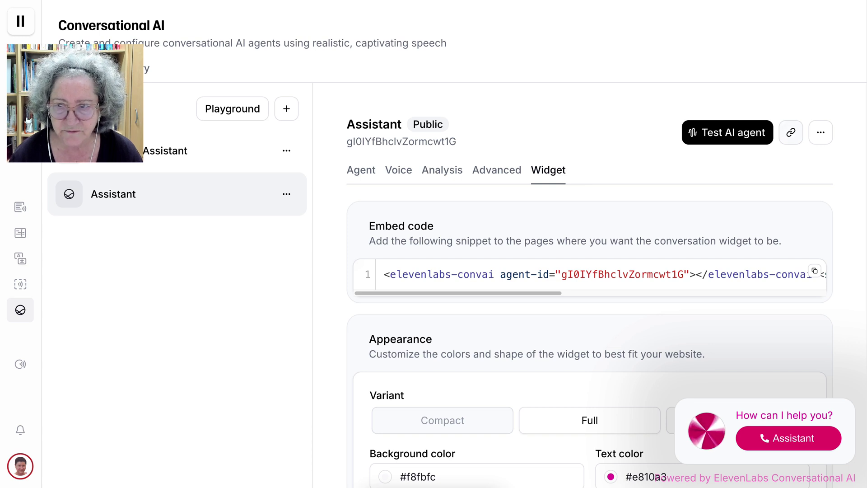
{"action": "left_click", "coordinate": [791, 132]}
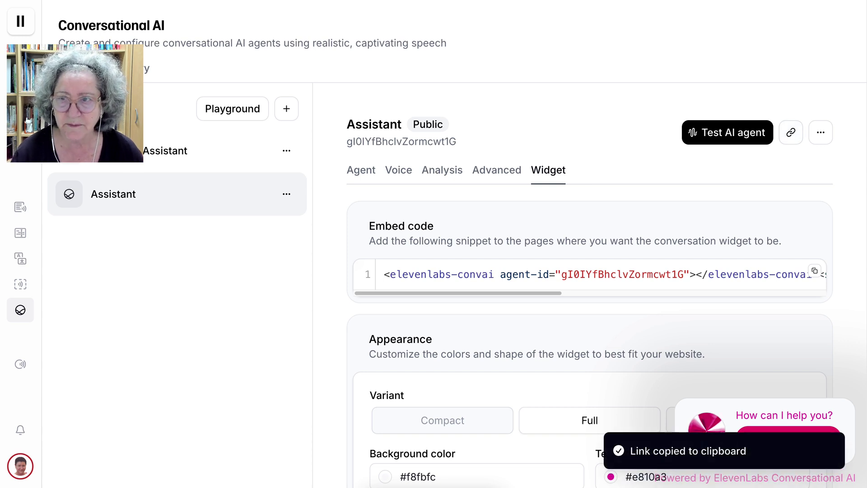
{"action": "key", "text": "super+t"}
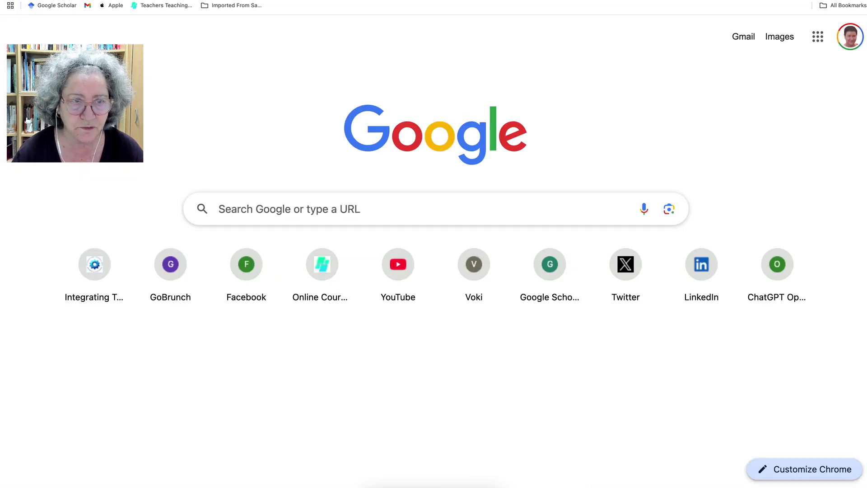
{"action": "key", "text": "super+v"}
{"action": "key", "text": "Return"}
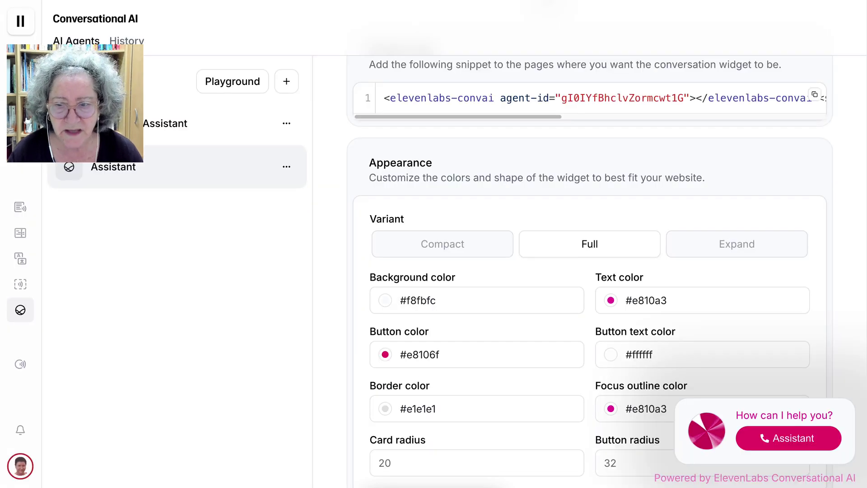
Return to the Assistant's agent settings and select Gemini 1.5 Pro as its LLM.
{"action": "scroll", "coordinate": [590, 271], "scroll_direction": "up", "scroll_amount": 4}
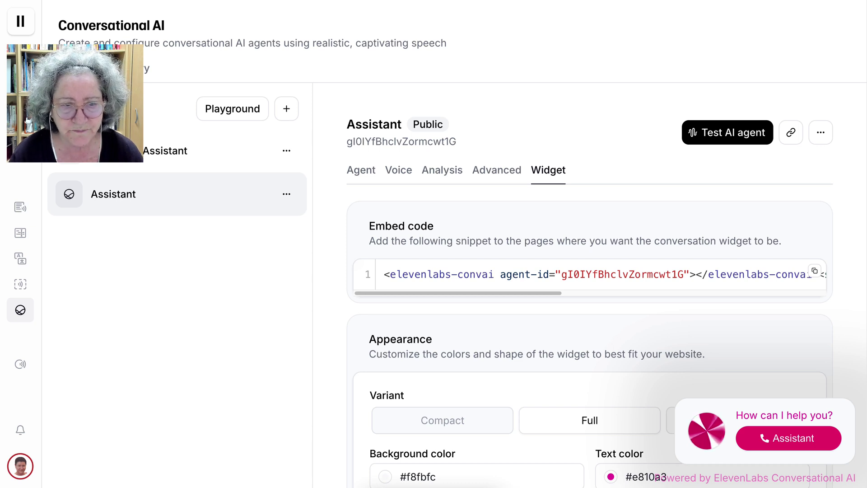
{"action": "left_click", "coordinate": [361, 170]}
{"action": "scroll", "coordinate": [590, 271], "scroll_direction": "down", "scroll_amount": 2}
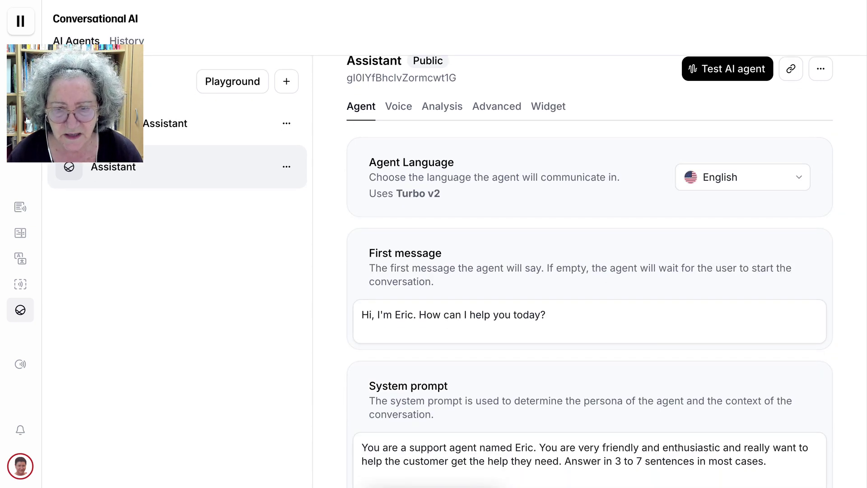
{"action": "scroll", "coordinate": [589, 271], "scroll_direction": "down", "scroll_amount": 1}
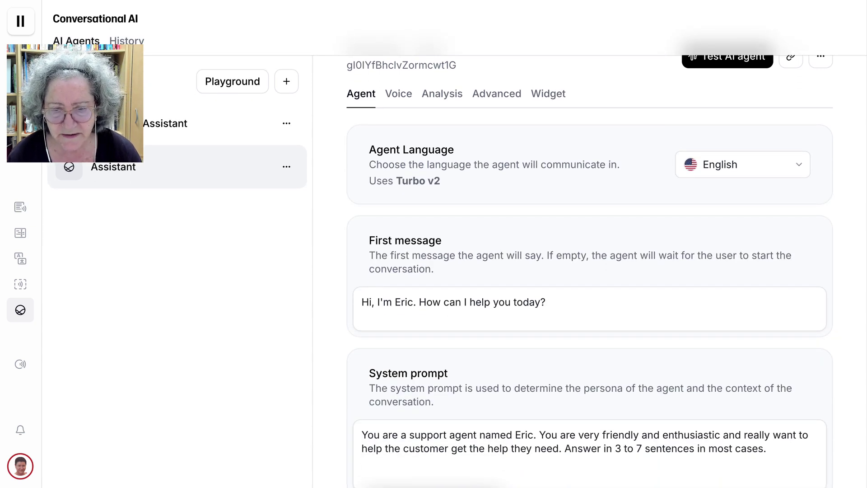
{"action": "scroll", "coordinate": [590, 271], "scroll_direction": "down", "scroll_amount": 5}
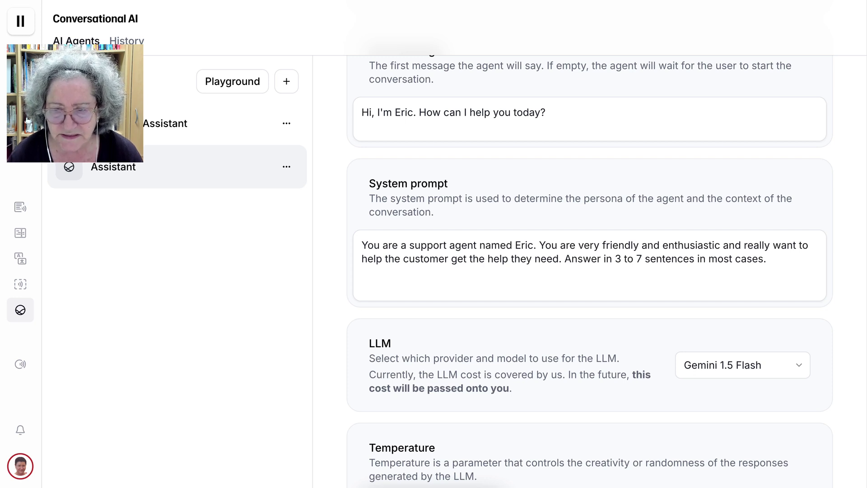
{"action": "scroll", "coordinate": [590, 268], "scroll_direction": "down", "scroll_amount": 3}
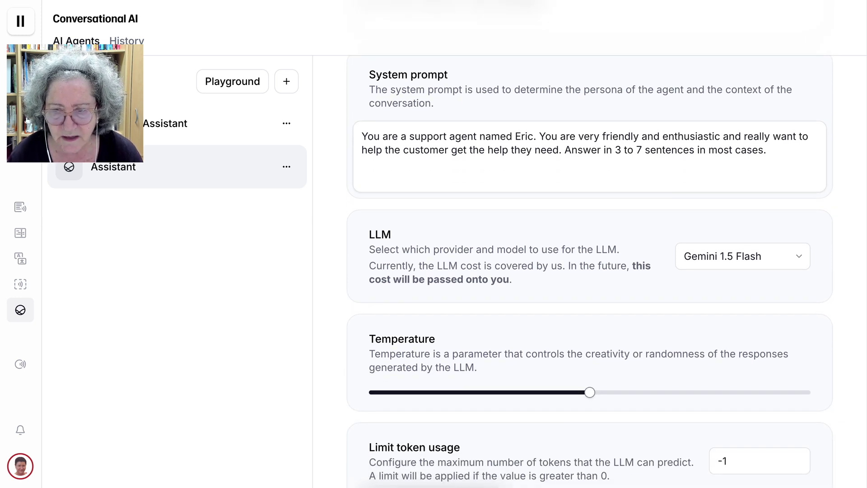
{"action": "left_click", "coordinate": [743, 256]}
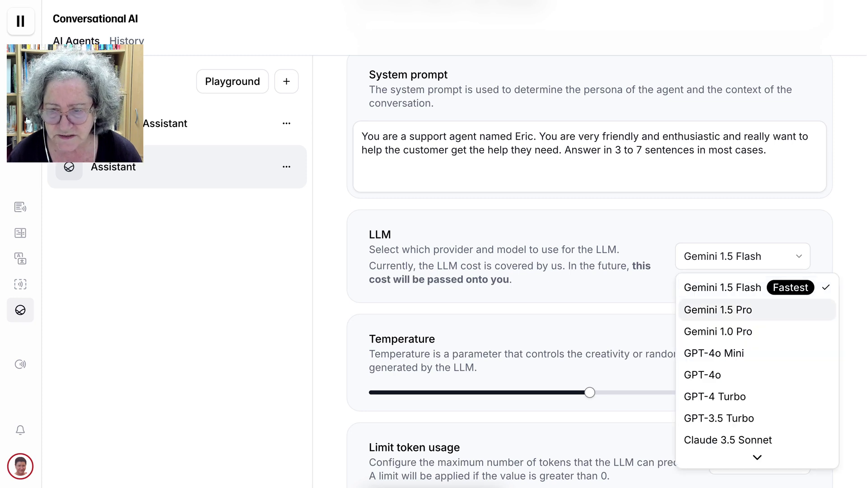
{"action": "left_click", "coordinate": [718, 310]}
Look at the options for adding a knowledge base item, close them, and view the Tools and Secrets settings.
{"action": "scroll", "coordinate": [718, 309], "scroll_direction": "down", "scroll_amount": 5}
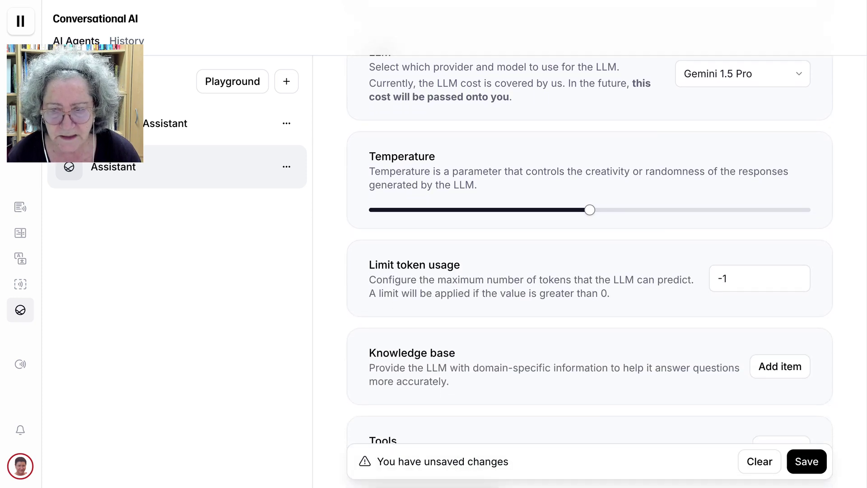
{"action": "scroll", "coordinate": [590, 271], "scroll_direction": "down", "scroll_amount": 1}
{"action": "scroll", "coordinate": [590, 271], "scroll_direction": "down", "scroll_amount": 2}
{"action": "left_click", "coordinate": [780, 269]}
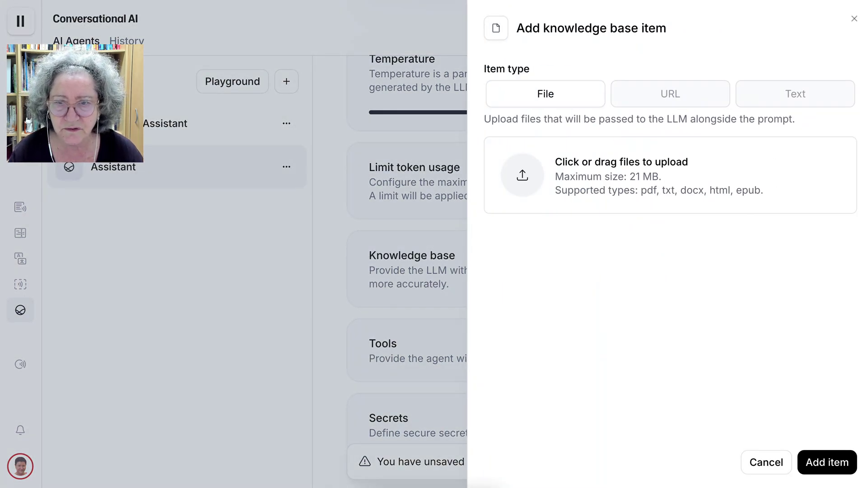
{"action": "key", "text": "Escape"}
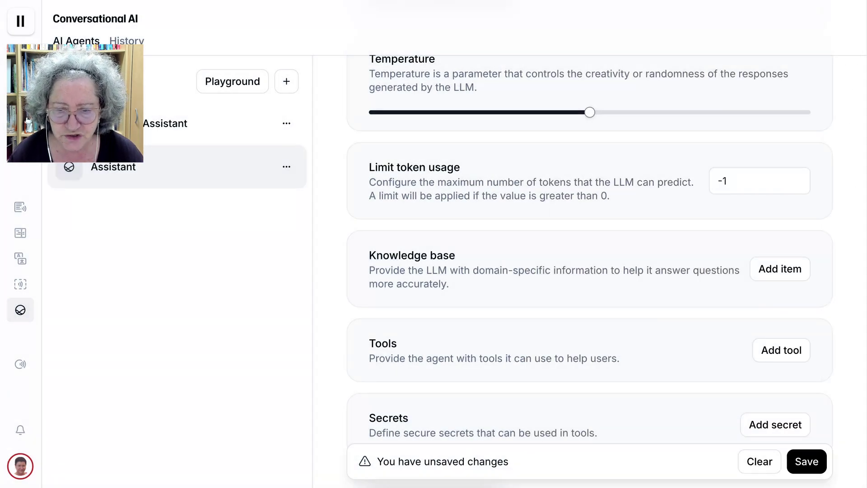
{"action": "scroll", "coordinate": [590, 252], "scroll_direction": "down", "scroll_amount": 2}
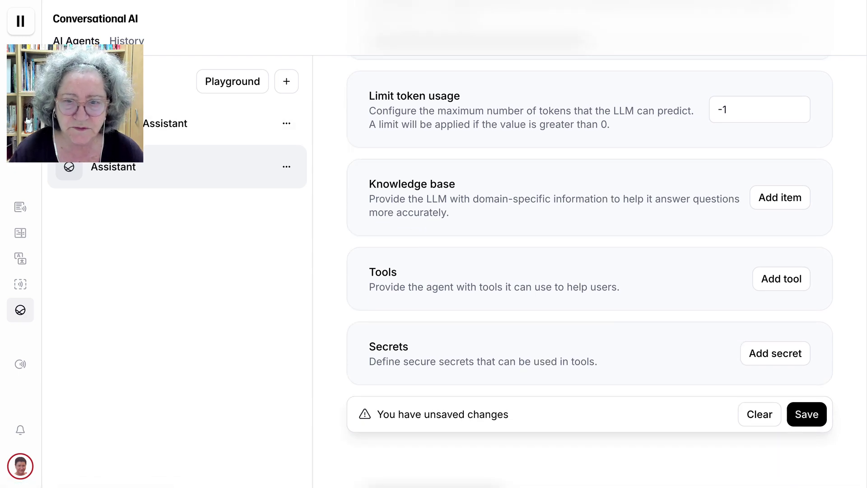
Open the Reflection Assistant agent and review its first message, system prompt and widget settings.
{"action": "left_click", "coordinate": [113, 124]}
{"action": "scroll", "coordinate": [590, 271], "scroll_direction": "up", "scroll_amount": 12}
{"action": "scroll", "coordinate": [590, 271], "scroll_direction": "up", "scroll_amount": 6}
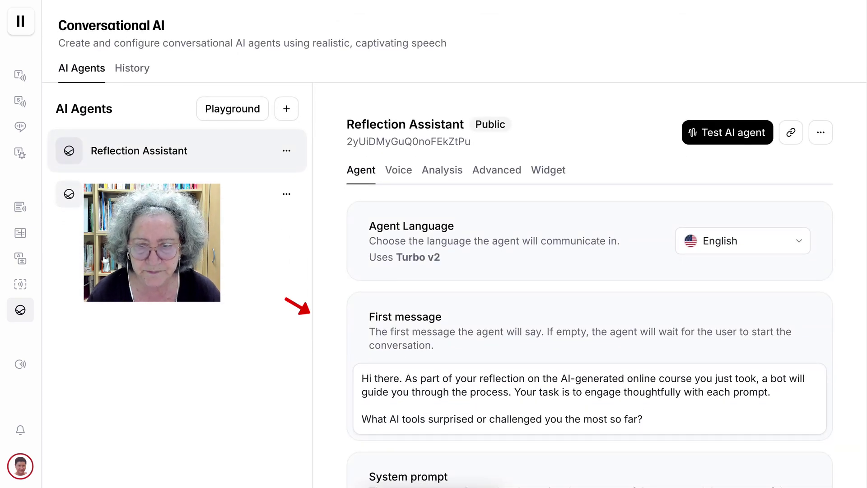
{"action": "scroll", "coordinate": [590, 271], "scroll_direction": "down", "scroll_amount": 10}
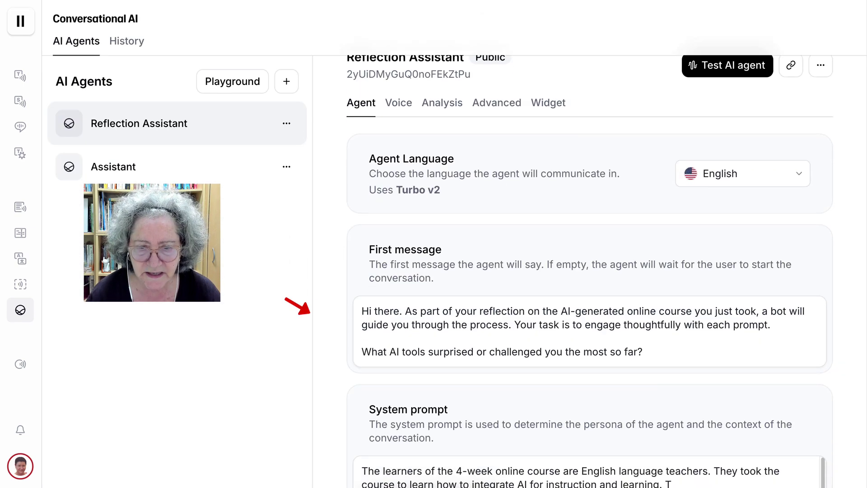
{"action": "scroll", "coordinate": [590, 344], "scroll_direction": "down", "scroll_amount": 1}
{"action": "scroll", "coordinate": [590, 271], "scroll_direction": "up", "scroll_amount": 8}
{"action": "left_click", "coordinate": [548, 170]}
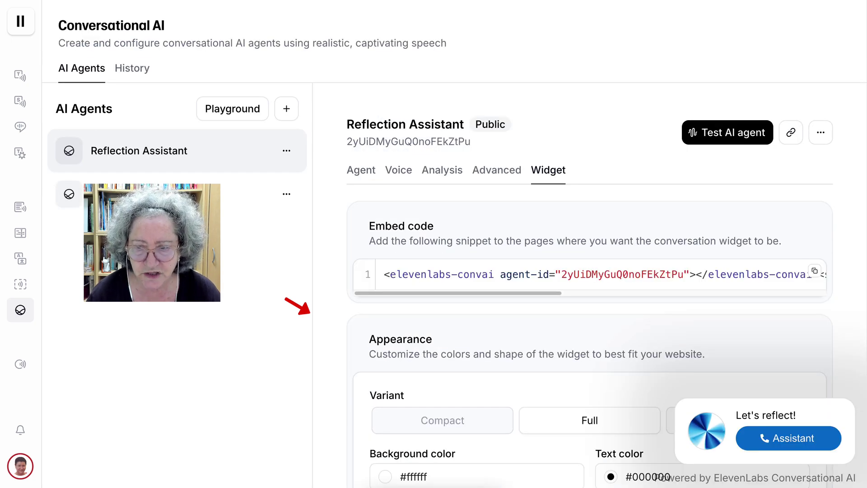
{"action": "scroll", "coordinate": [590, 285], "scroll_direction": "down", "scroll_amount": 1}
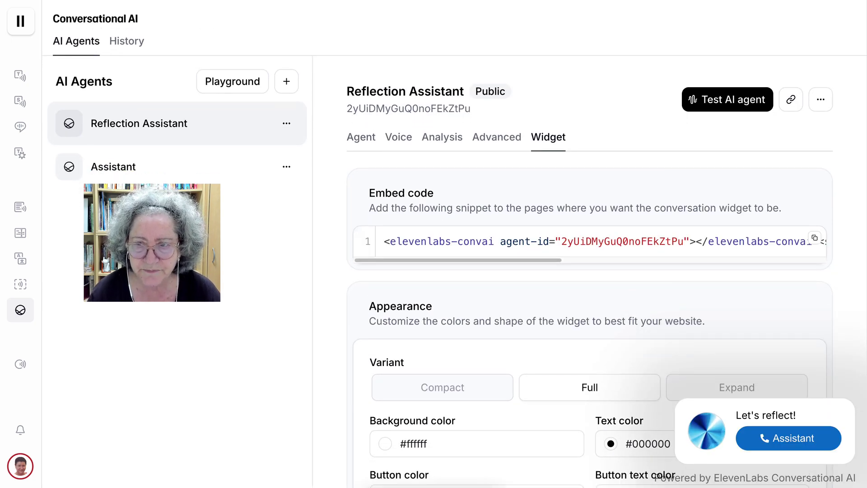
Test the Reflection Assistant with a call and give the conversation a positive rating.
{"action": "left_click", "coordinate": [727, 99]}
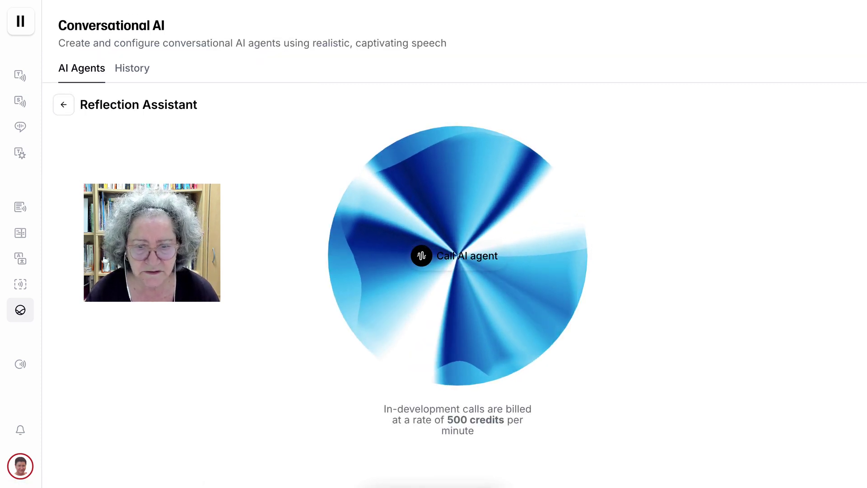
{"action": "left_click", "coordinate": [454, 256]}
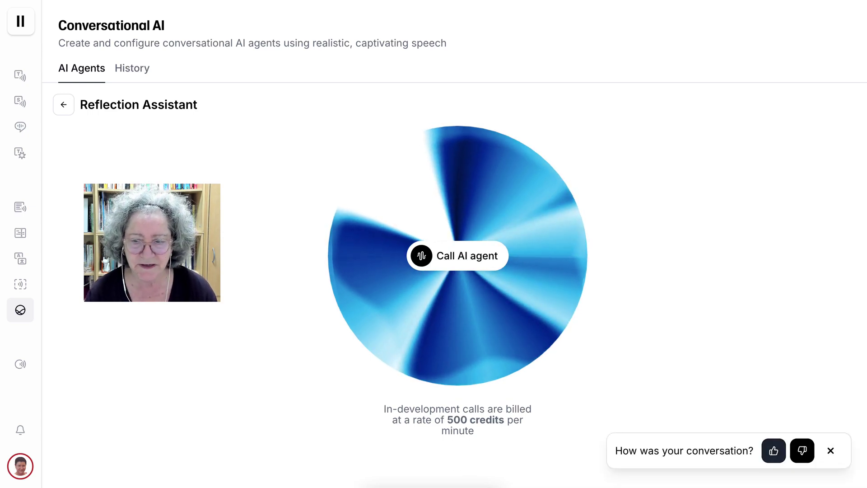
{"action": "left_click", "coordinate": [773, 450]}
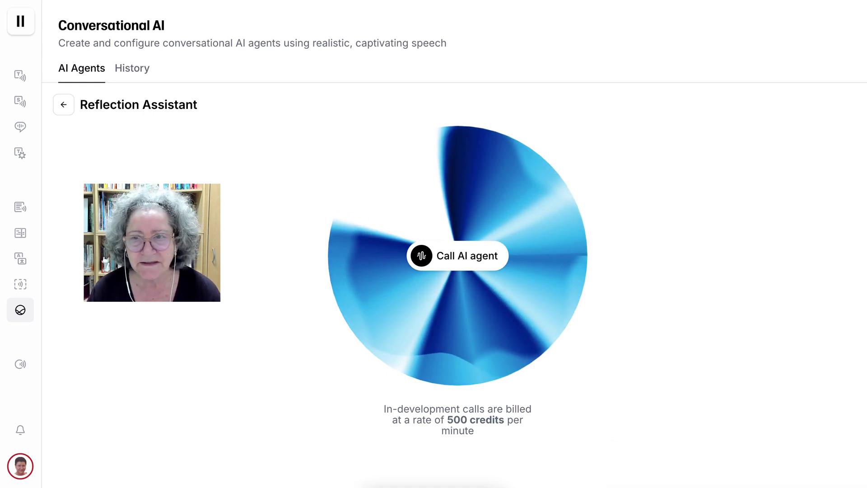